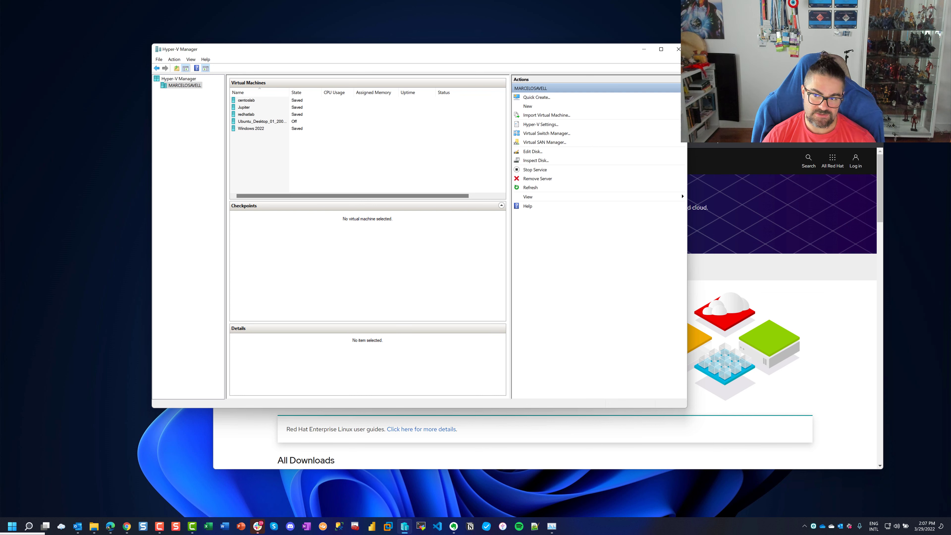
Bring the Chrome window with the Red Hat Enterprise Linux download page in front of Hyper-V Manager
key(alt+Tab)
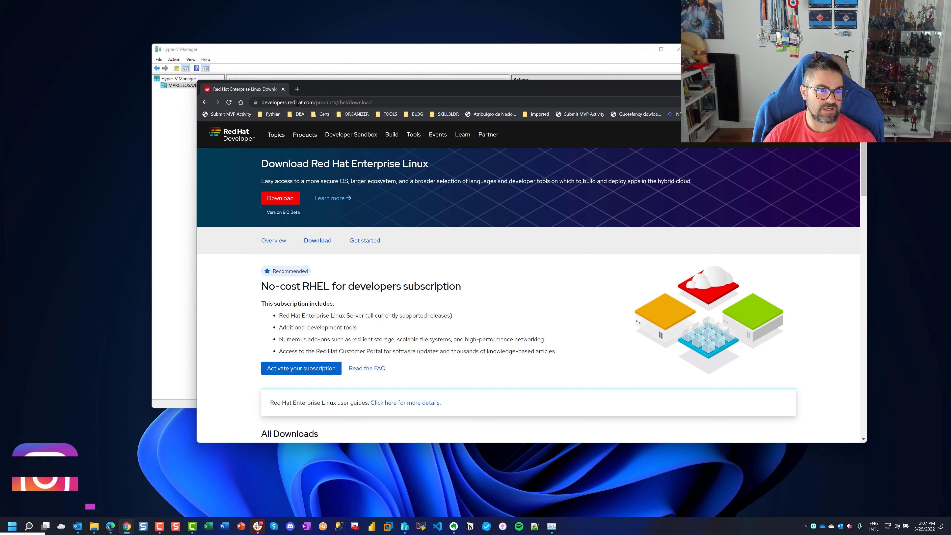
drag(294, 103, 418, 106)
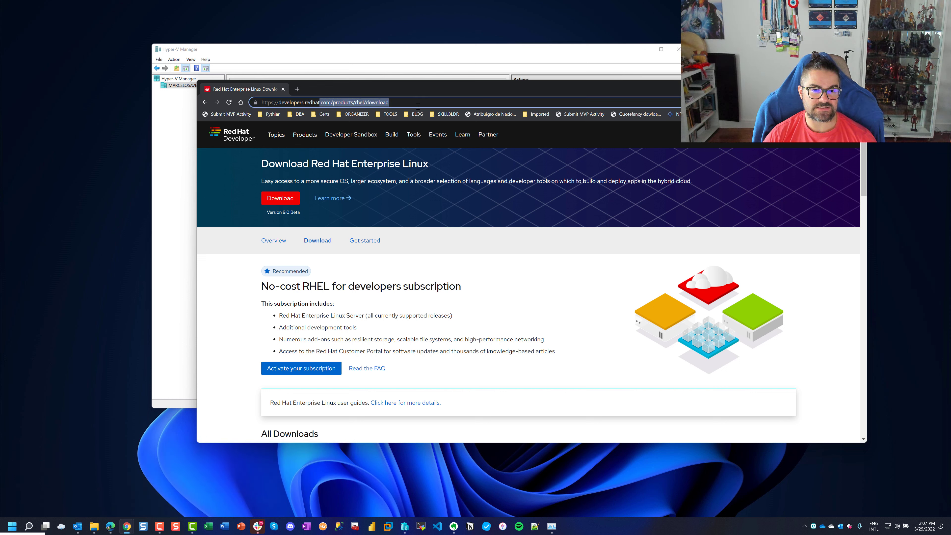
click(404, 102)
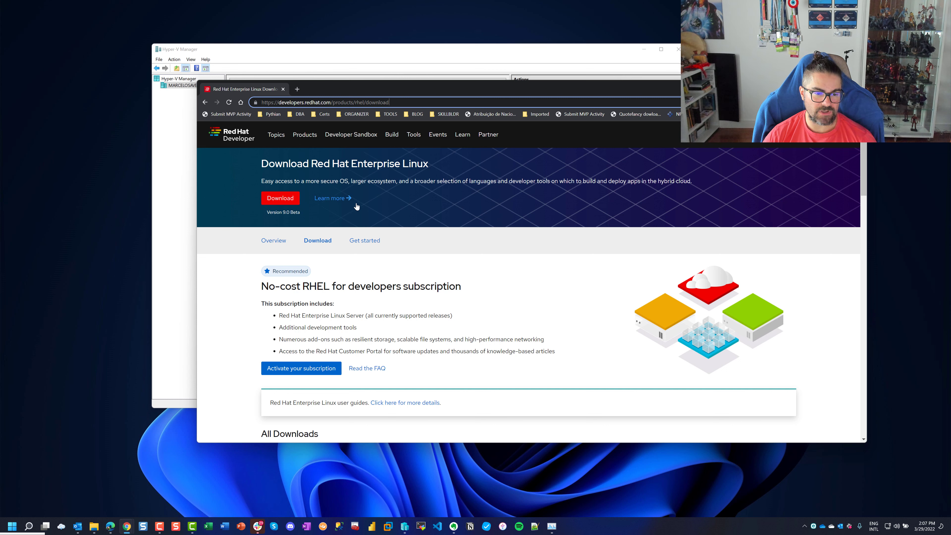
scroll(348, 232, down, 1)
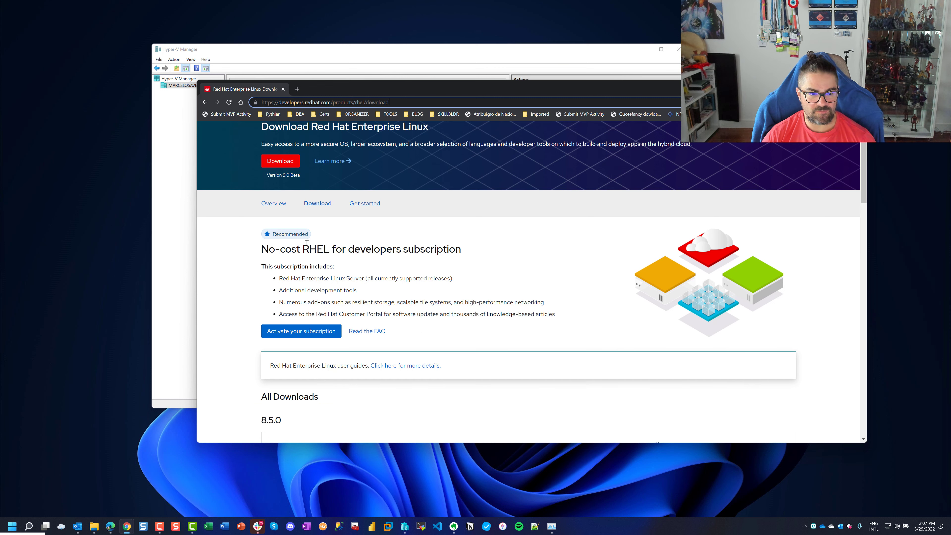
drag(306, 242, 425, 247)
click(444, 249)
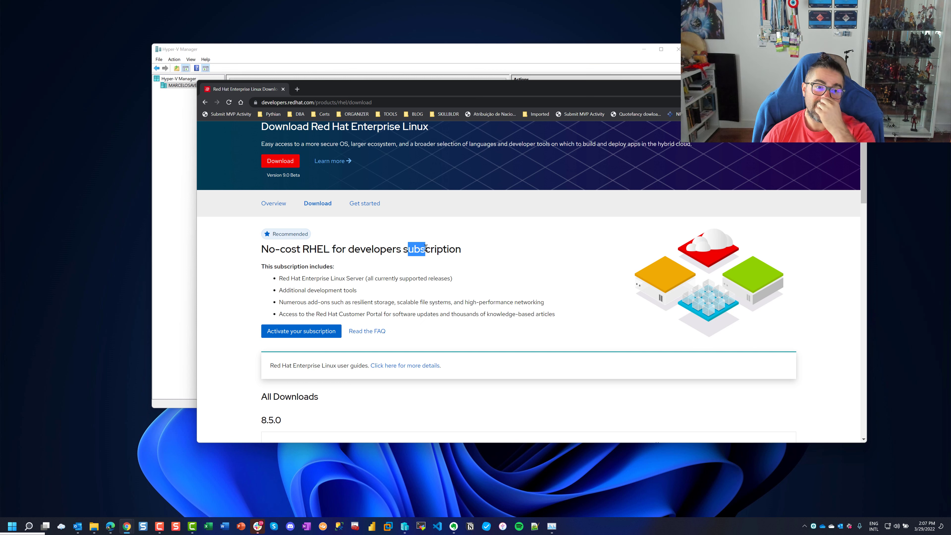
scroll(426, 247, down, 3)
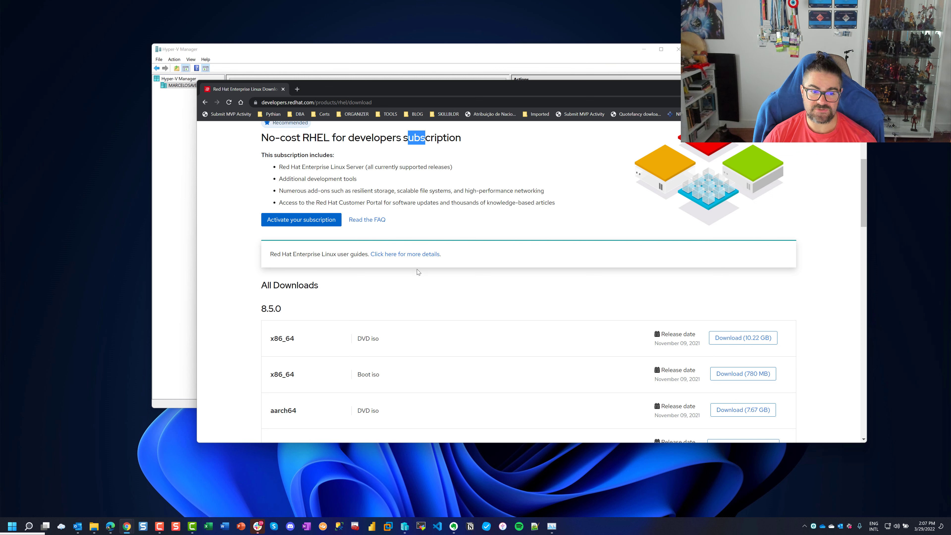
scroll(417, 269, up, 3)
scroll(416, 264, up, 1)
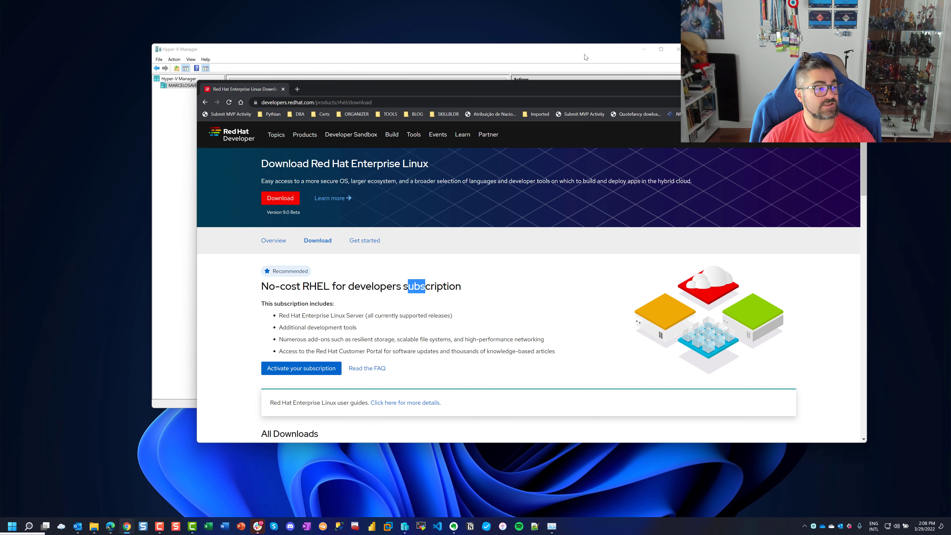
Start a new virtual machine named Redhat8lab, stored in D:\vms\Hyper-V, and reach the generation step
click(589, 60)
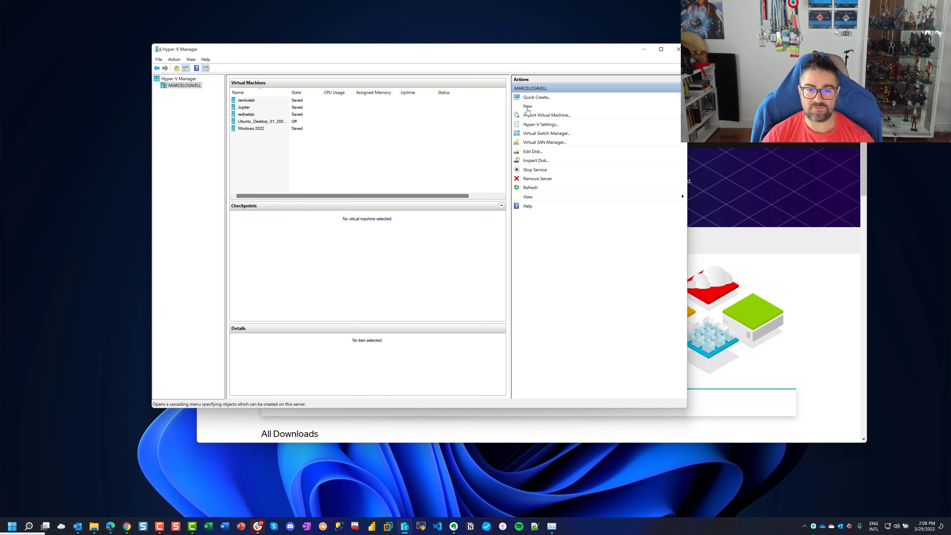
click(528, 107)
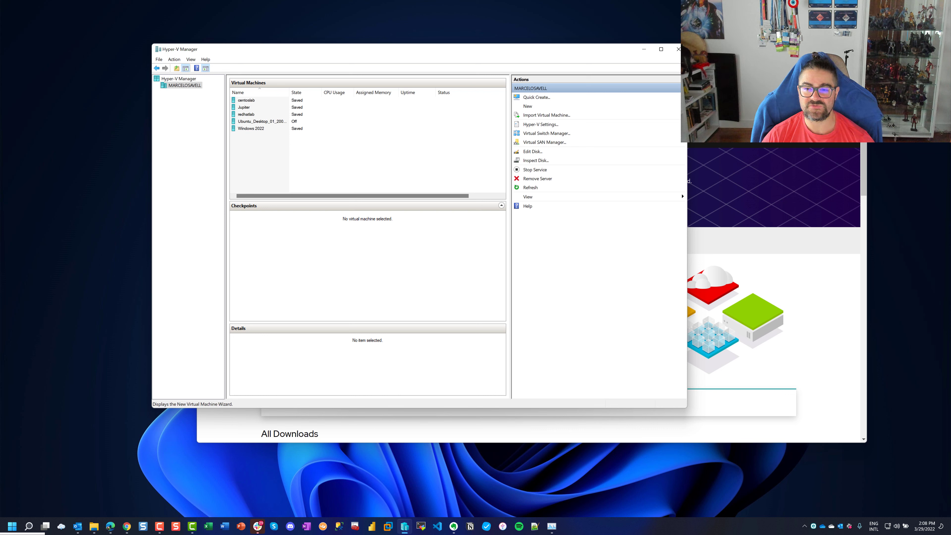
click(538, 152)
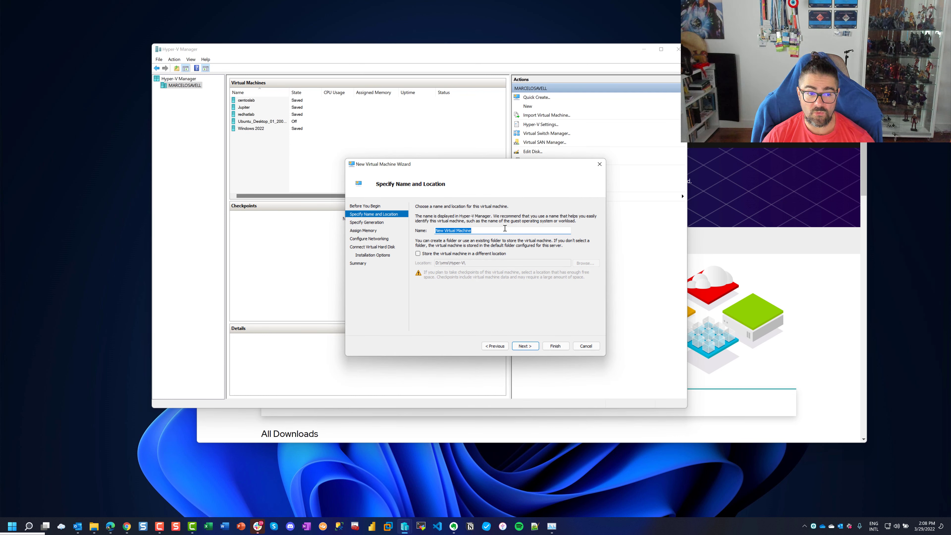
text(Redhat85lab)
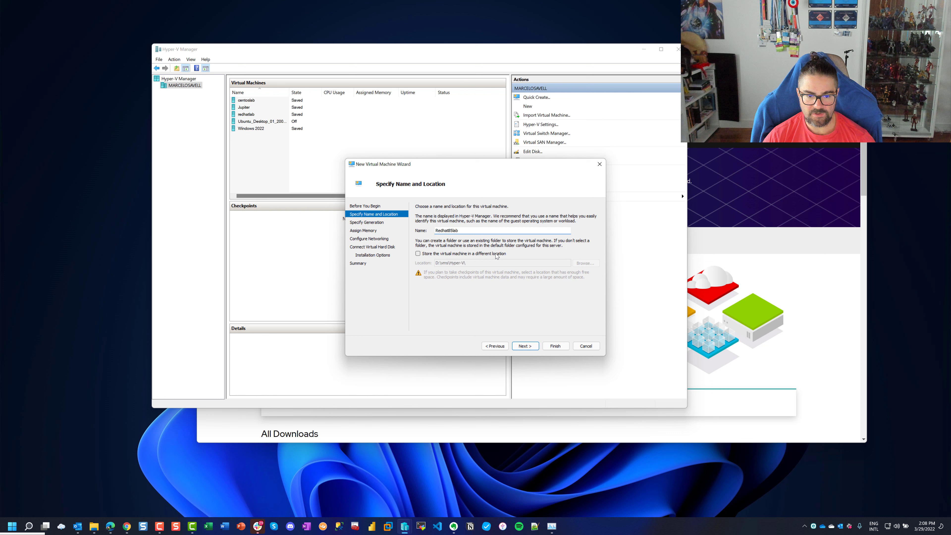
click(496, 254)
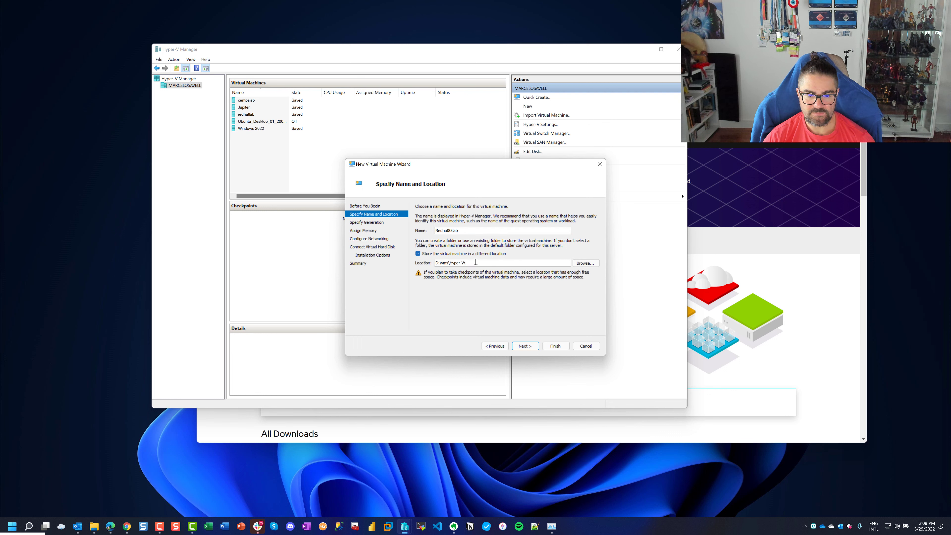
click(590, 265)
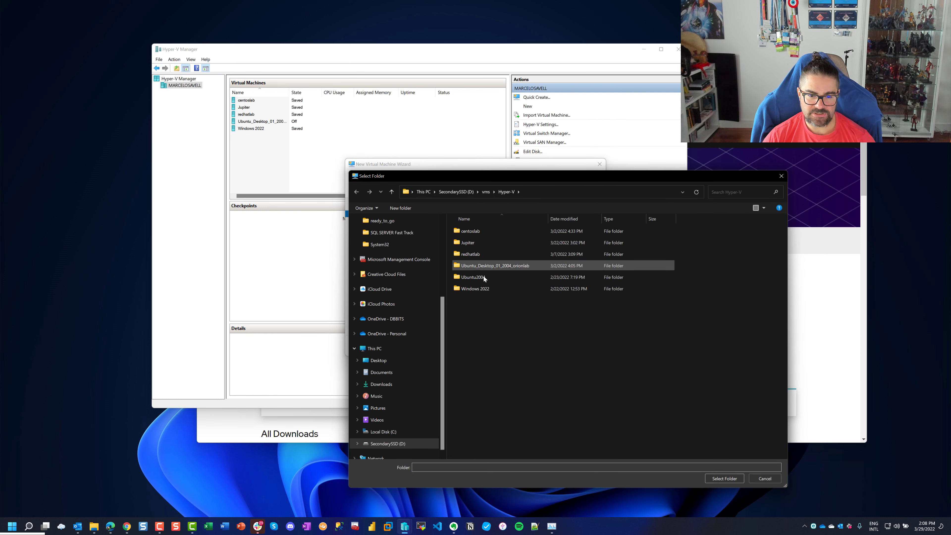
click(760, 480)
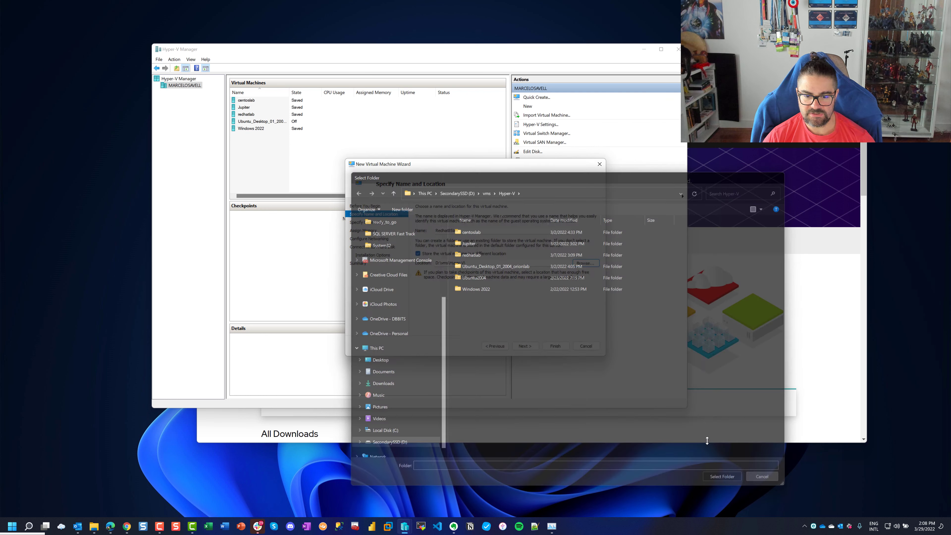
click(531, 347)
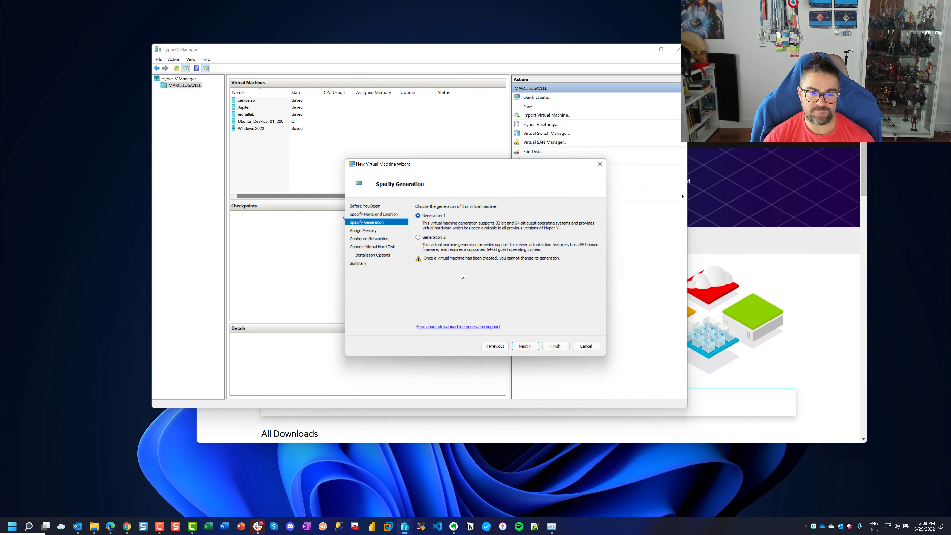
Make the VM Generation 2 with 6092 MB startup memory
click(418, 236)
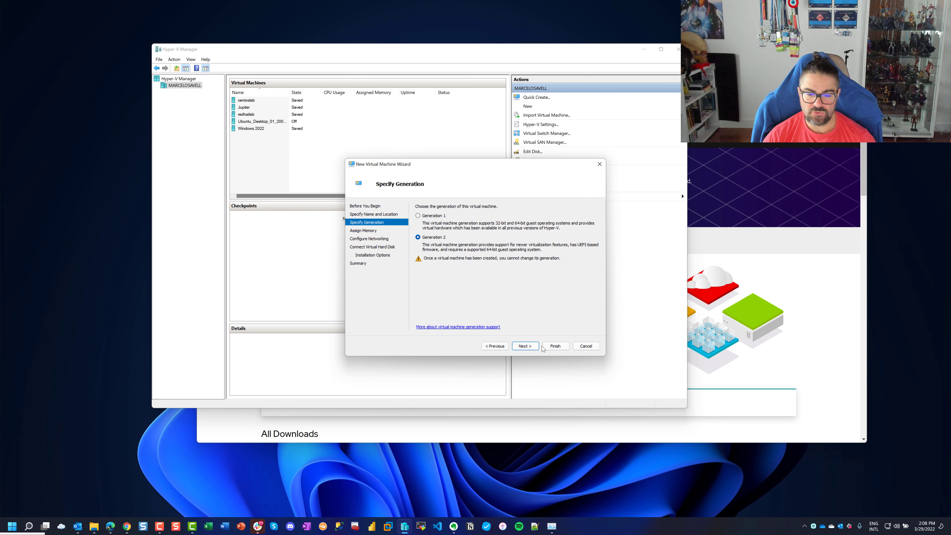
click(533, 346)
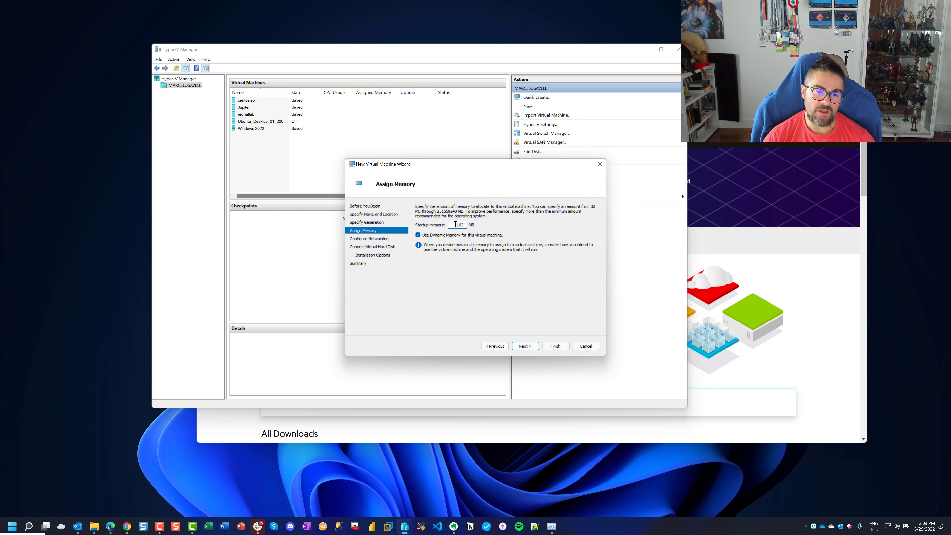
text(6092)
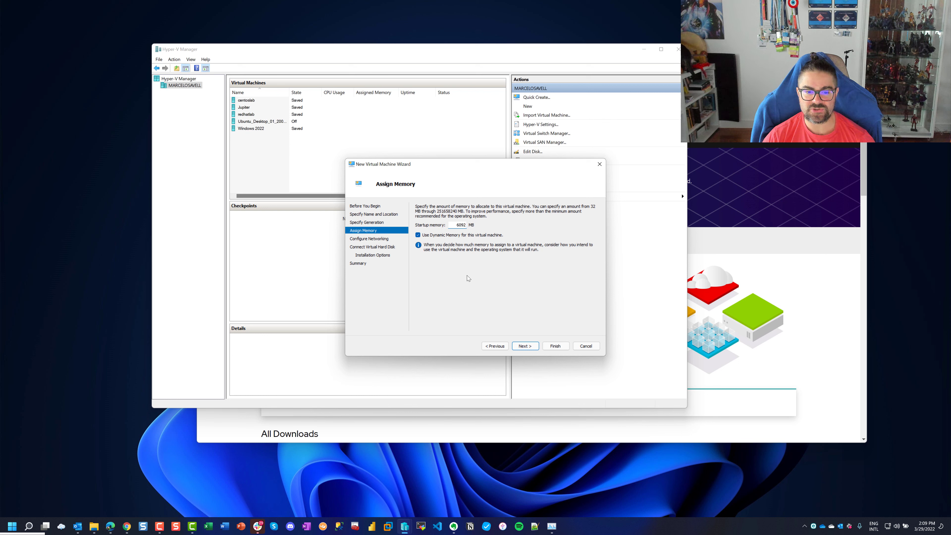
click(524, 346)
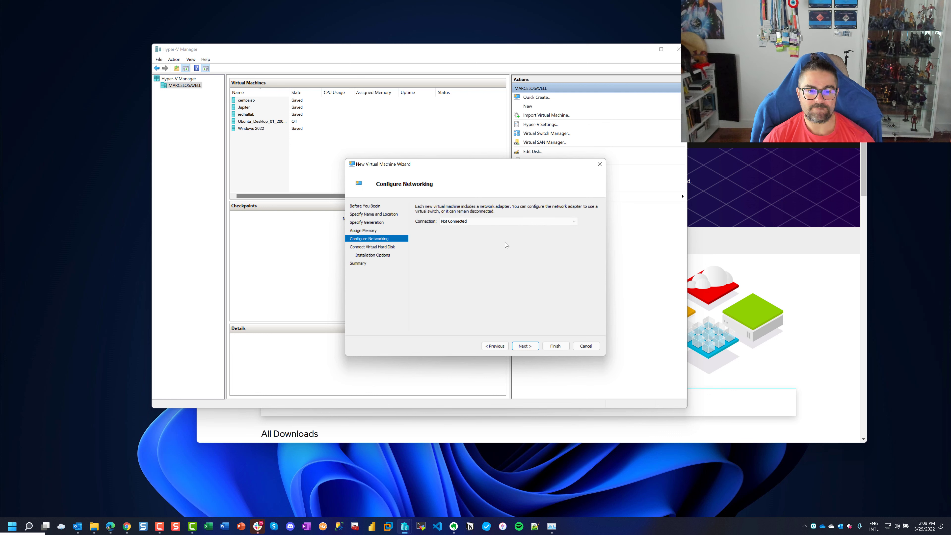
Connect the VM's network adapter to the displayLink switch
click(503, 220)
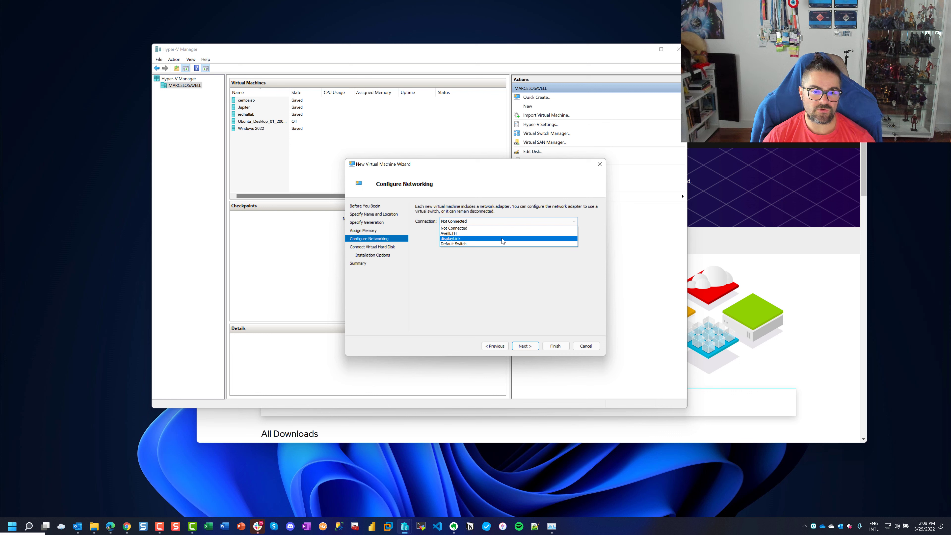
click(501, 238)
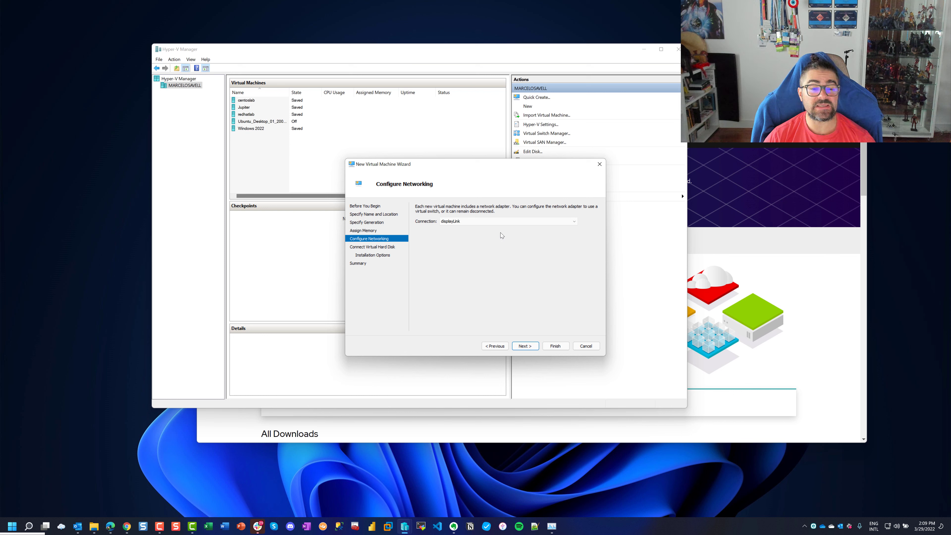
click(488, 221)
click(487, 239)
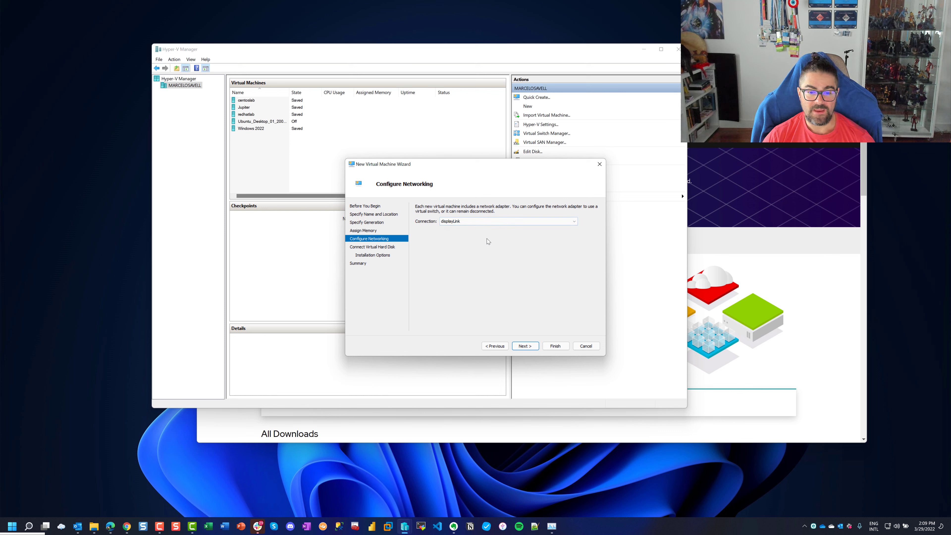
drag(493, 164, 395, 151)
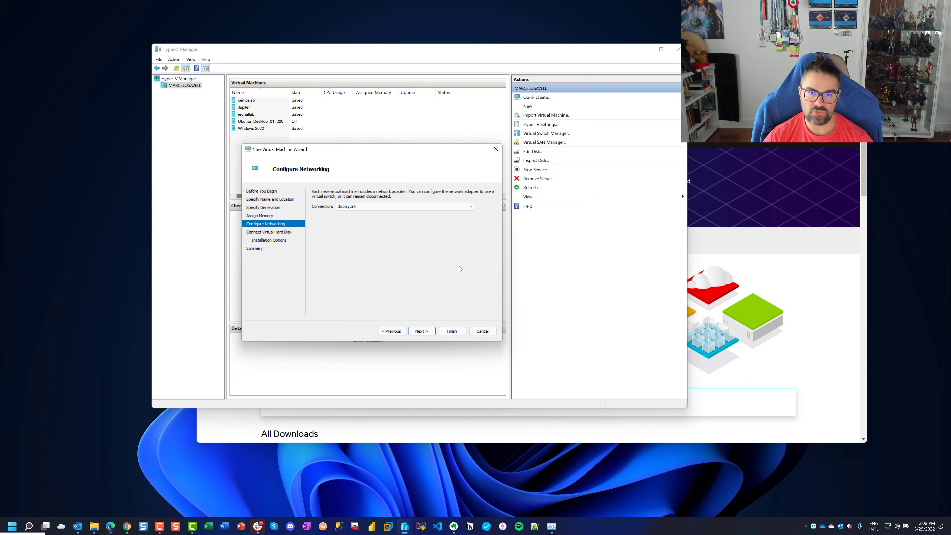
Set the new virtual hard disk size to 60 GB
click(419, 331)
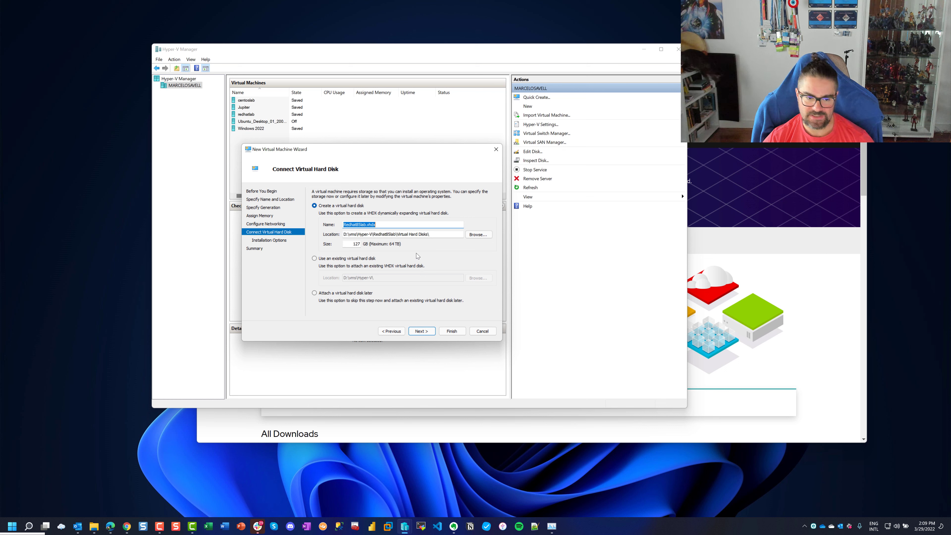
double_click(357, 245)
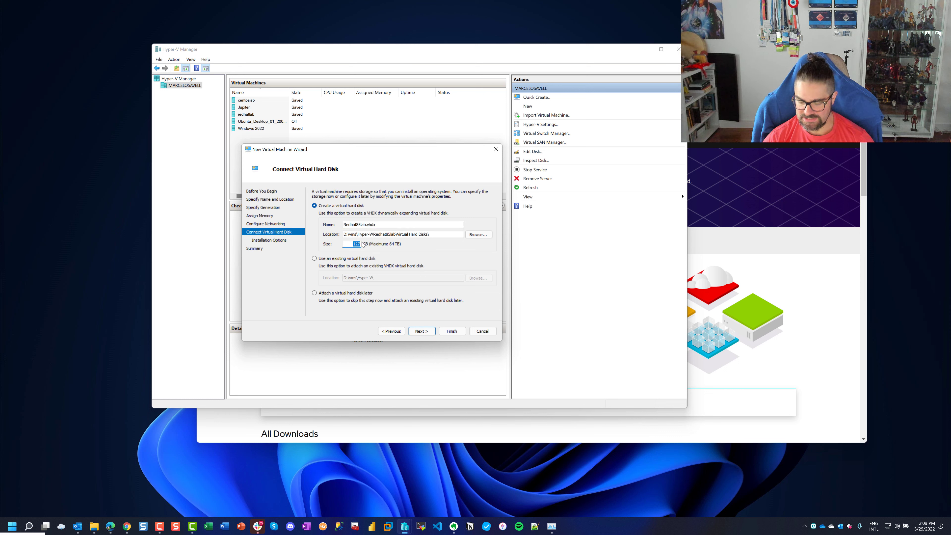
text(60)
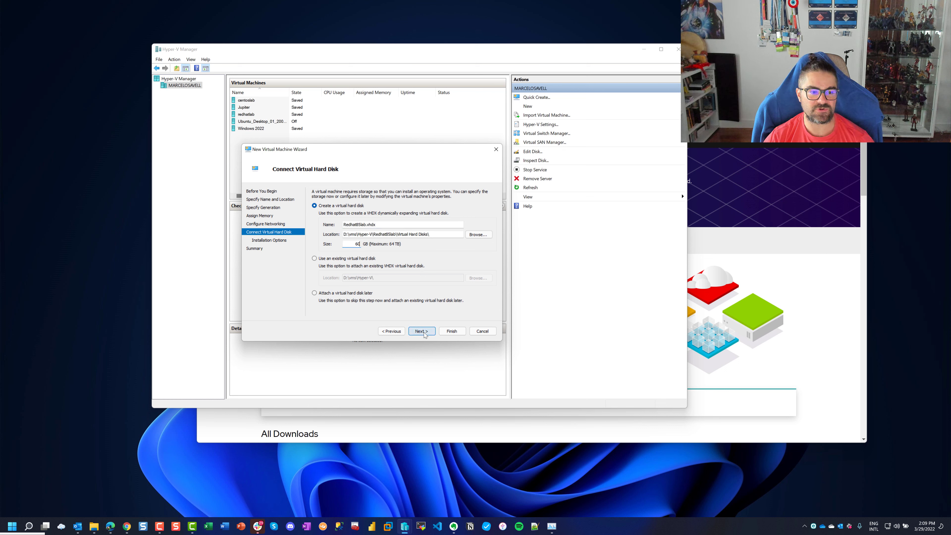
Use rhel-8.5-x86_64-dvd.iso as the bootable install image and reach the summary
click(424, 332)
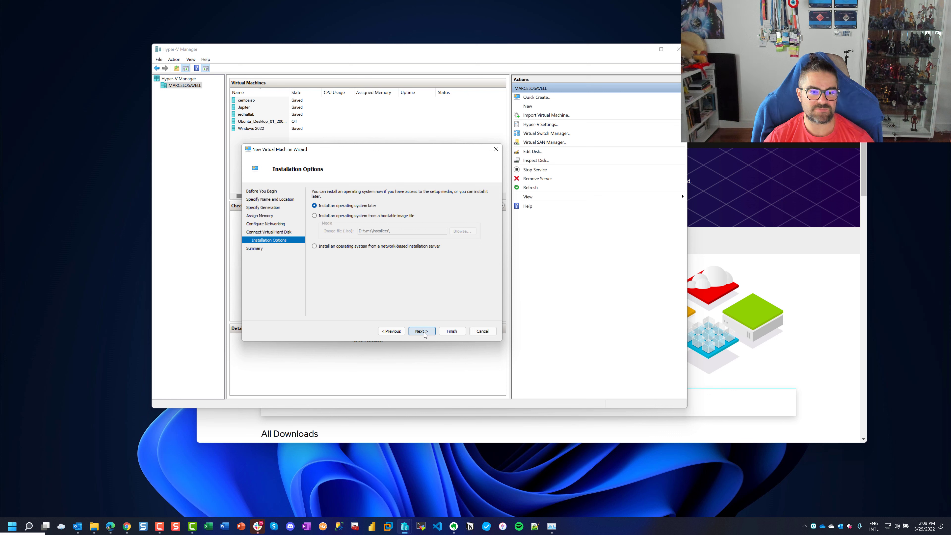
click(360, 215)
click(461, 231)
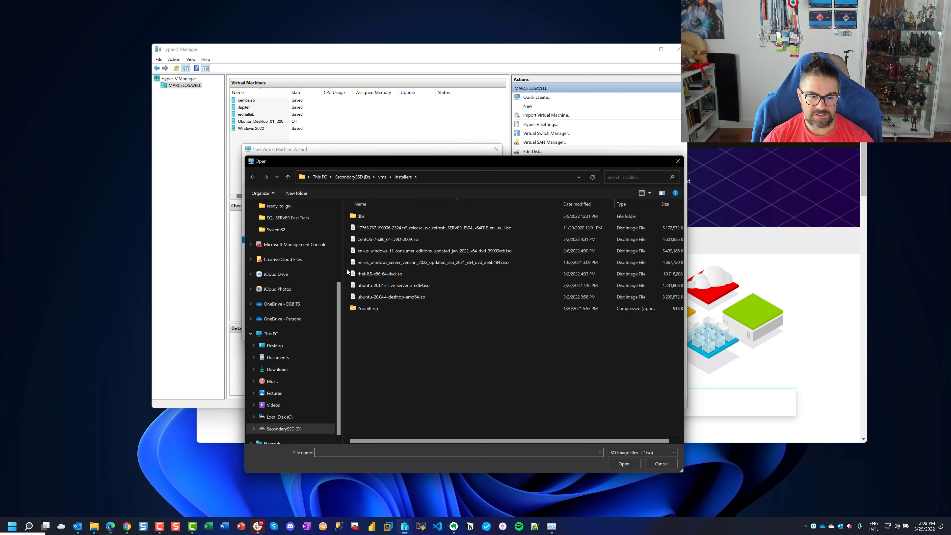
click(360, 275)
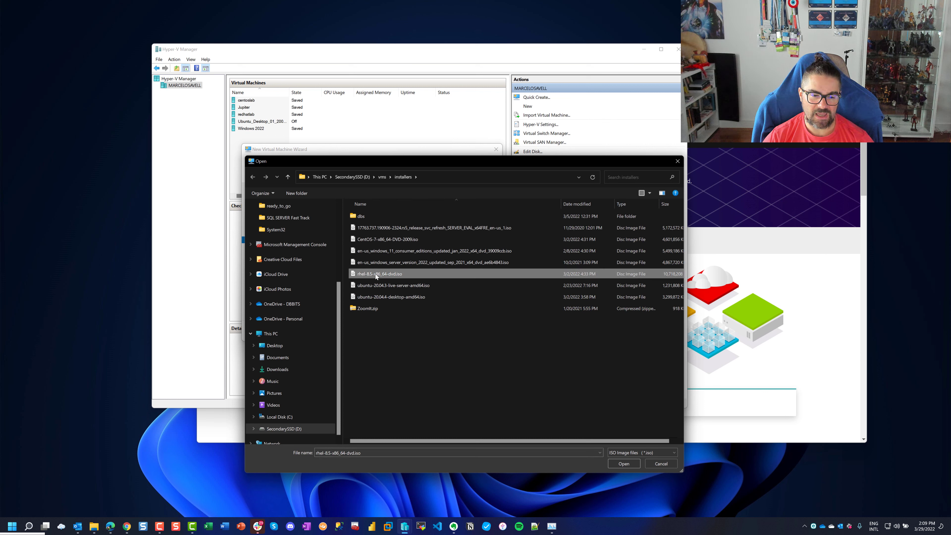
click(630, 460)
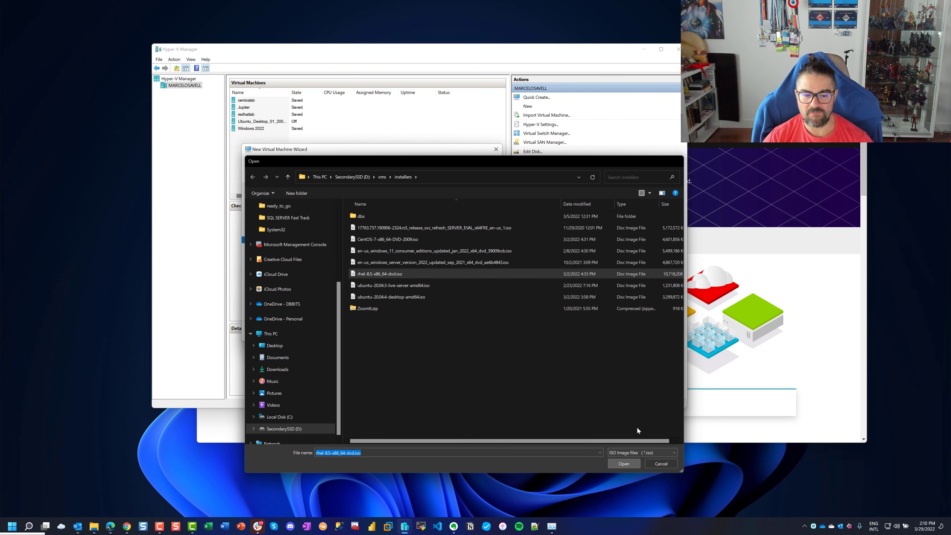
click(428, 333)
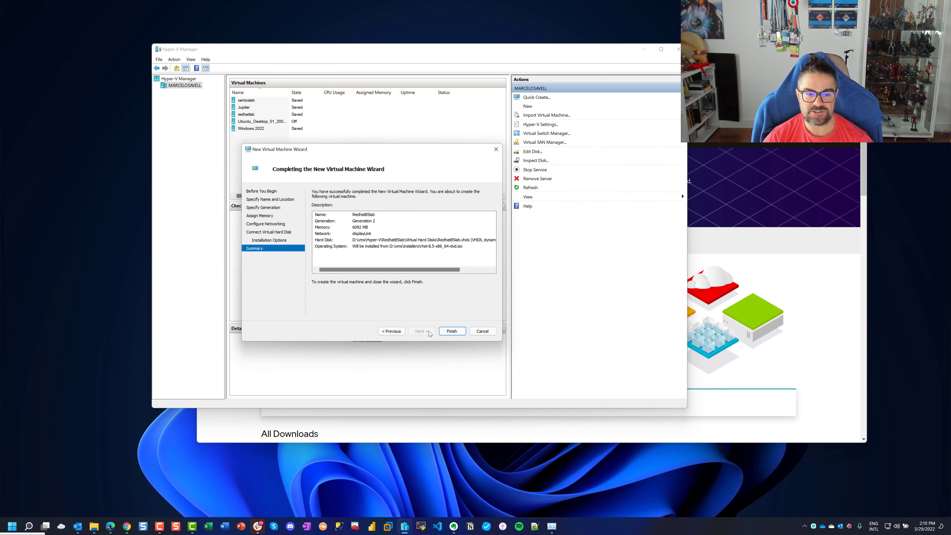
Finish creating the VM and turn off Secure Boot in Redhat85lab's settings
click(449, 332)
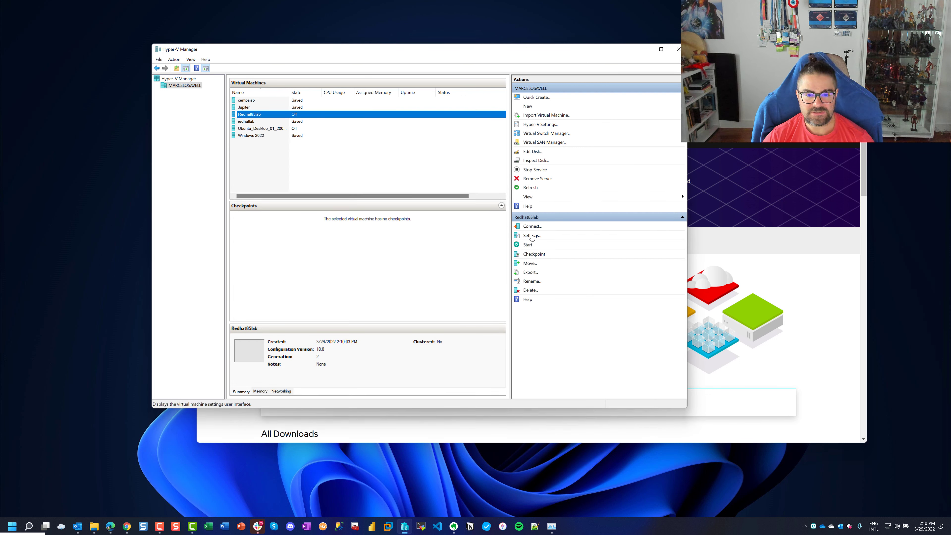
click(531, 236)
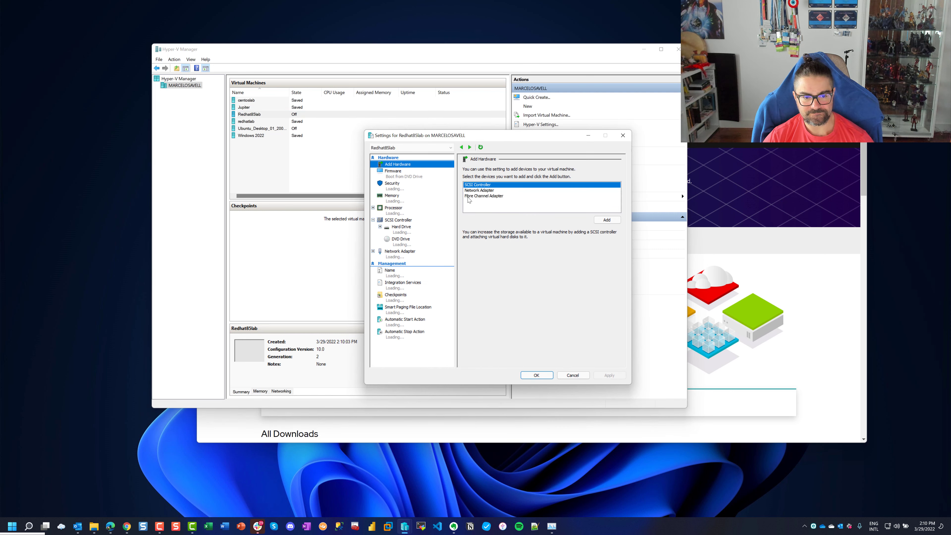
click(398, 173)
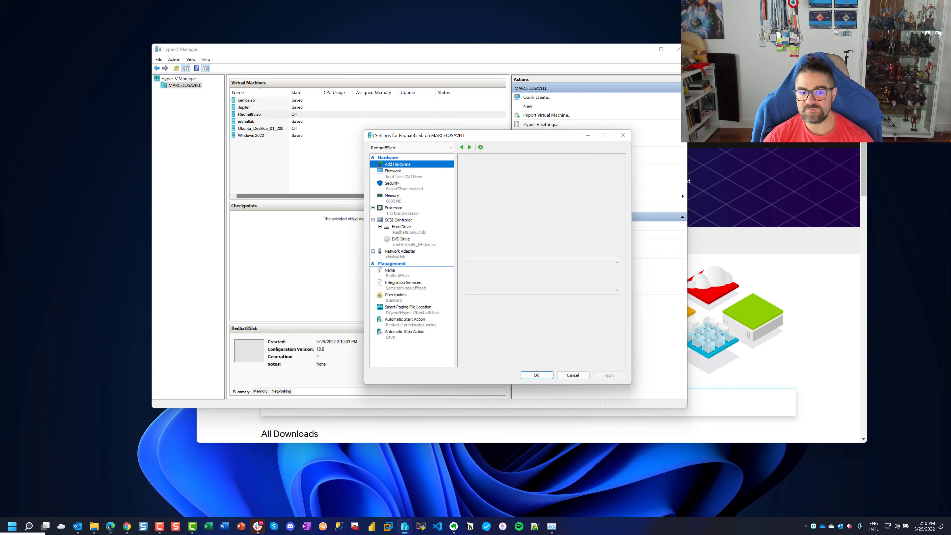
click(394, 186)
click(489, 188)
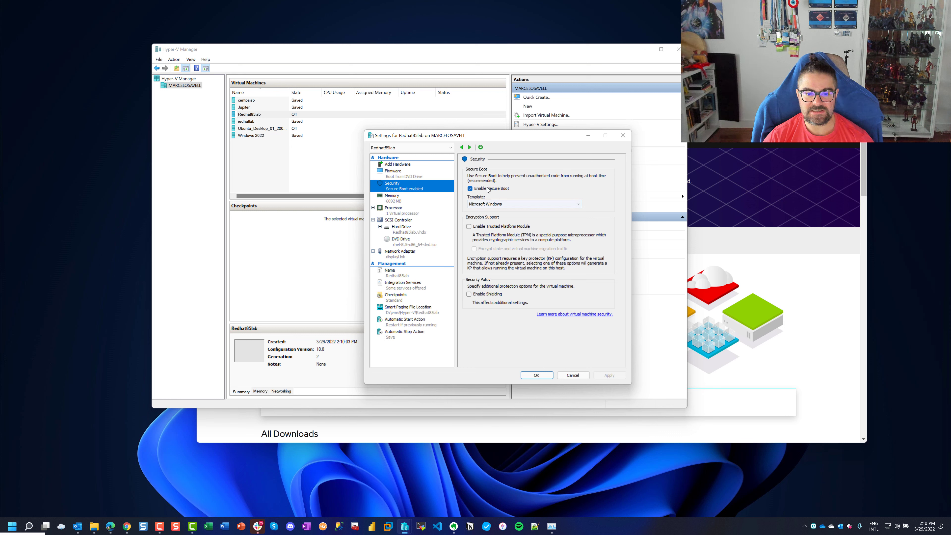
Give Redhat85lab 4 virtual processors
click(392, 199)
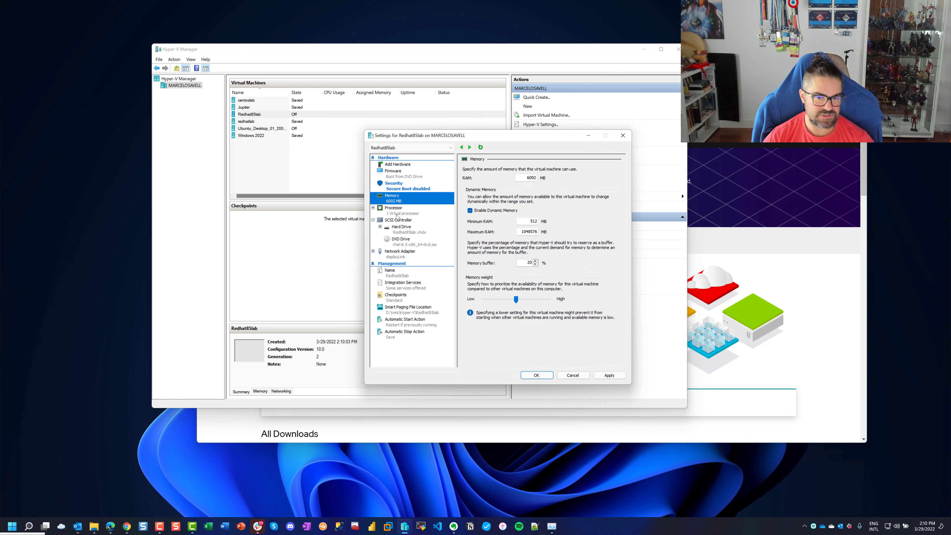
click(400, 214)
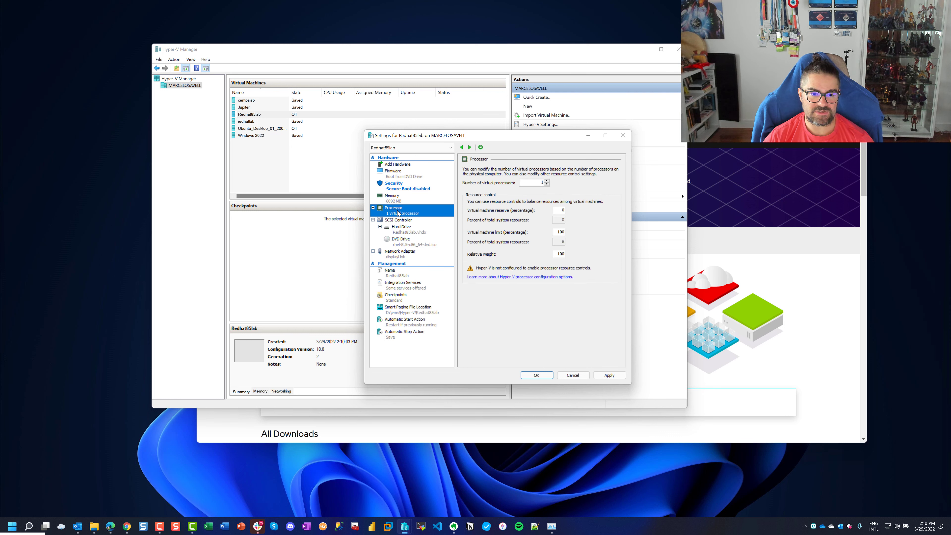
key(Tab)
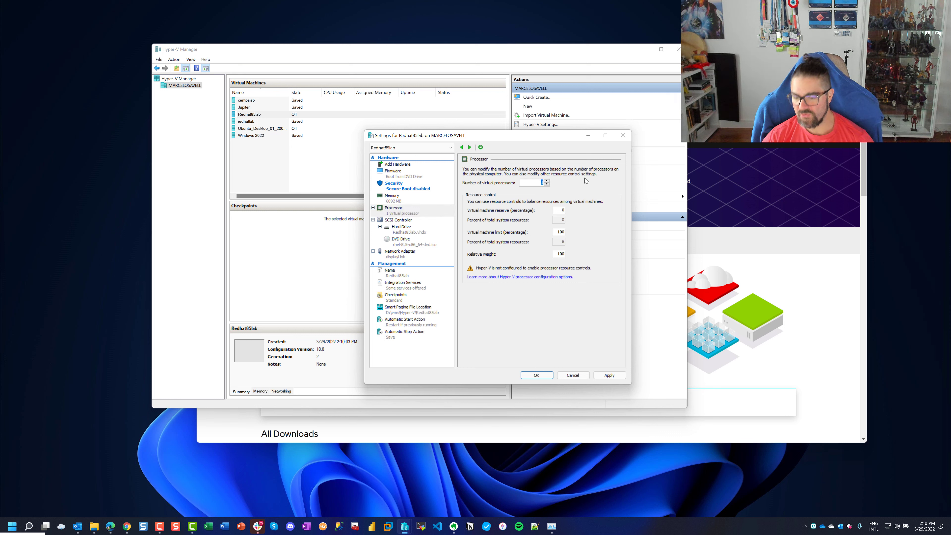
text(4)
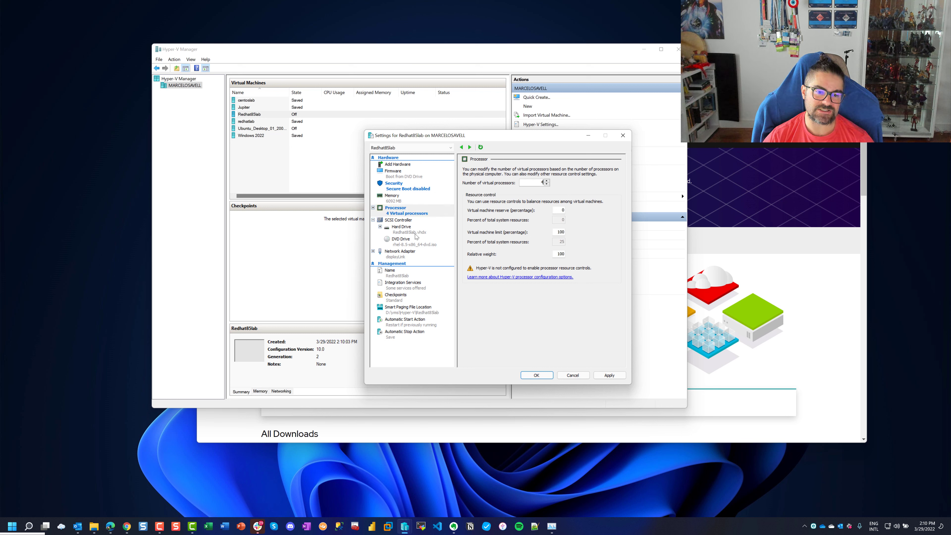
click(415, 229)
click(402, 241)
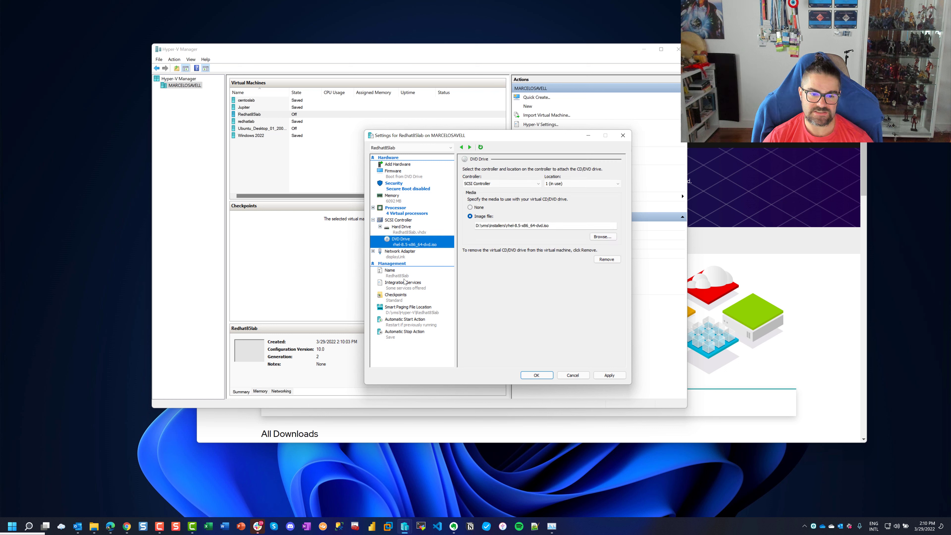
click(402, 276)
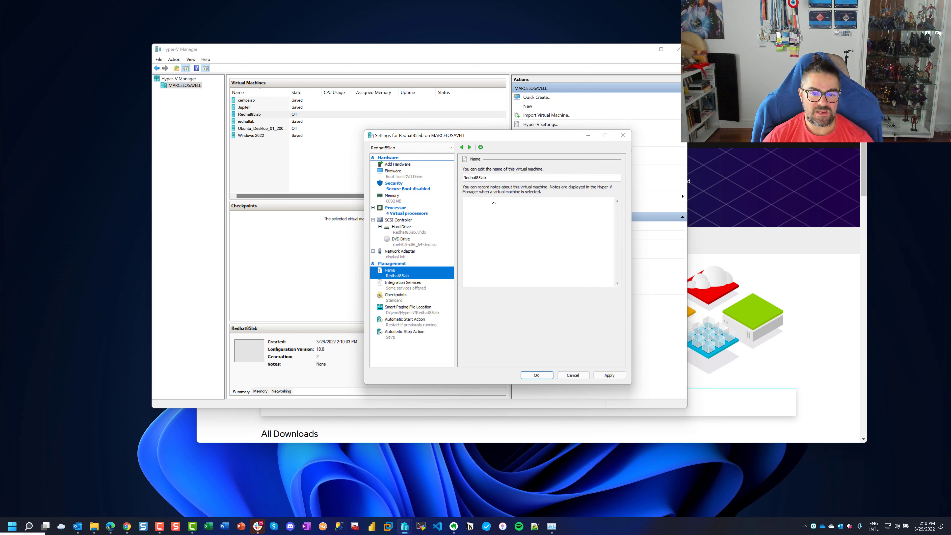
double_click(550, 176)
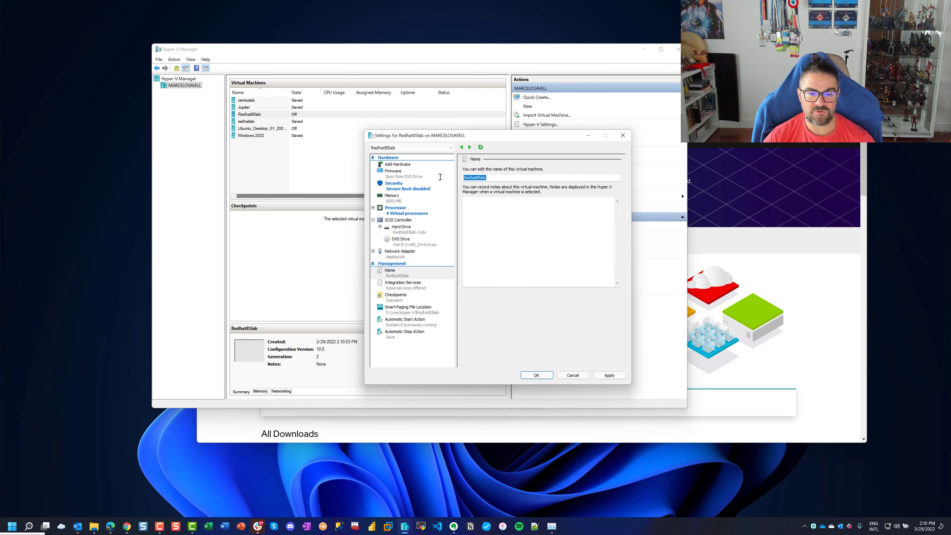
Enable Guest services, disable automatic checkpoints, save the settings, and start Redhat85lab
click(402, 284)
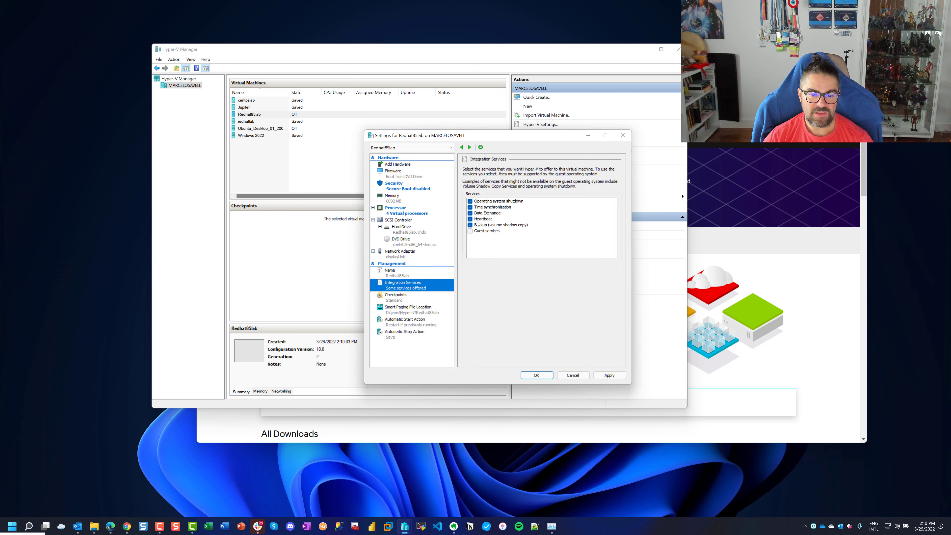
click(470, 231)
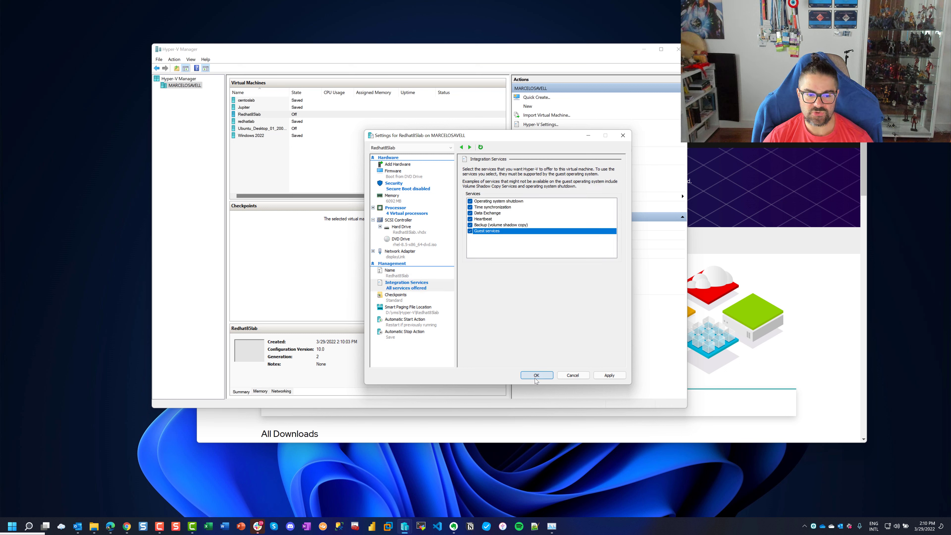
click(420, 299)
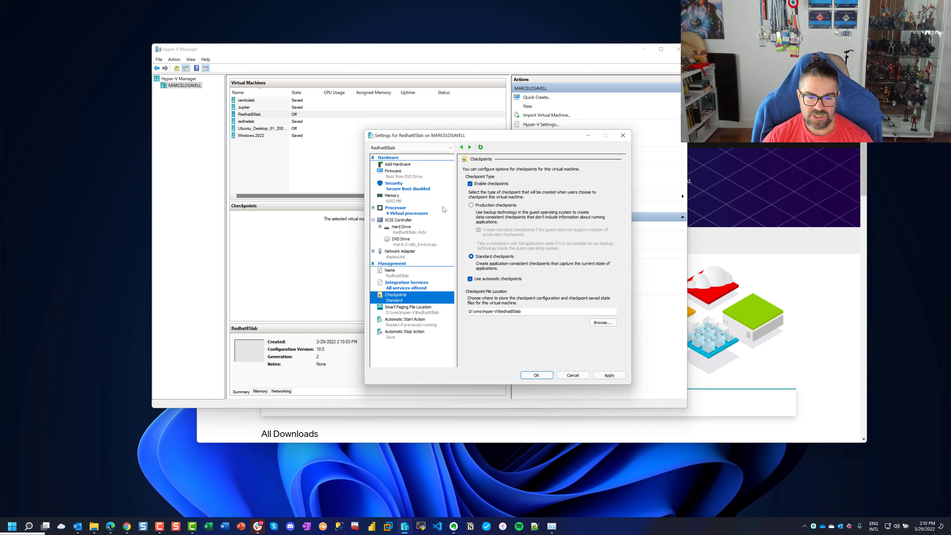
click(470, 279)
click(531, 375)
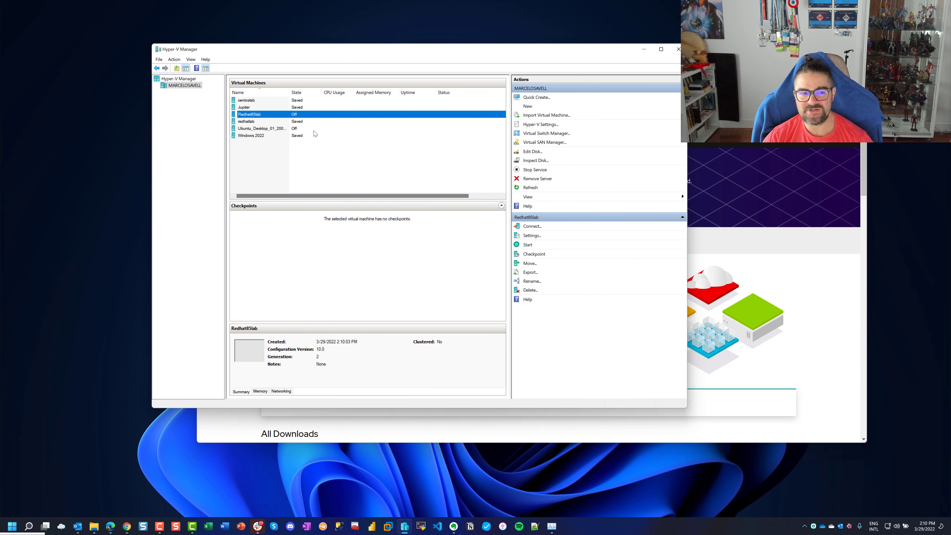
right_click(262, 114)
click(298, 141)
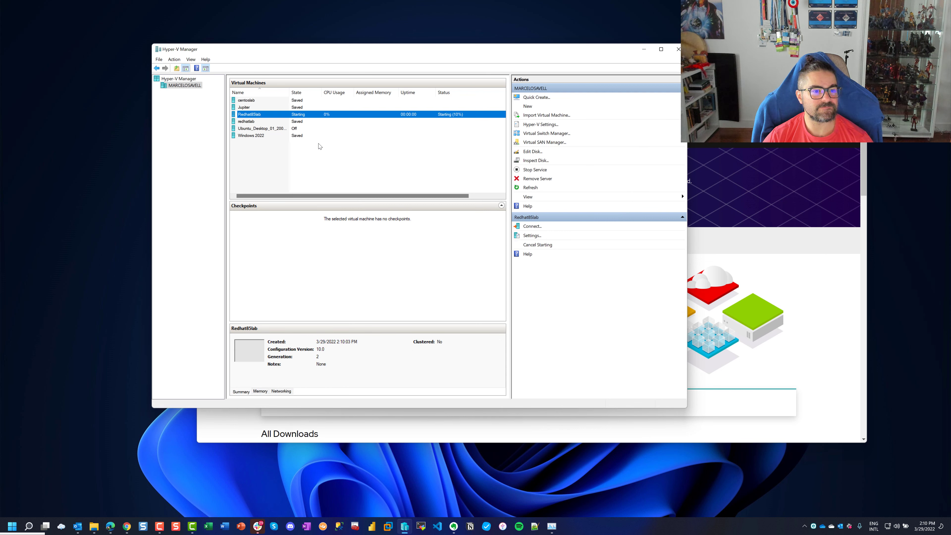
Connect to the Redhat85lab console and boot the 'Install Red Hat Enterprise Linux 8.5' entry
double_click(333, 114)
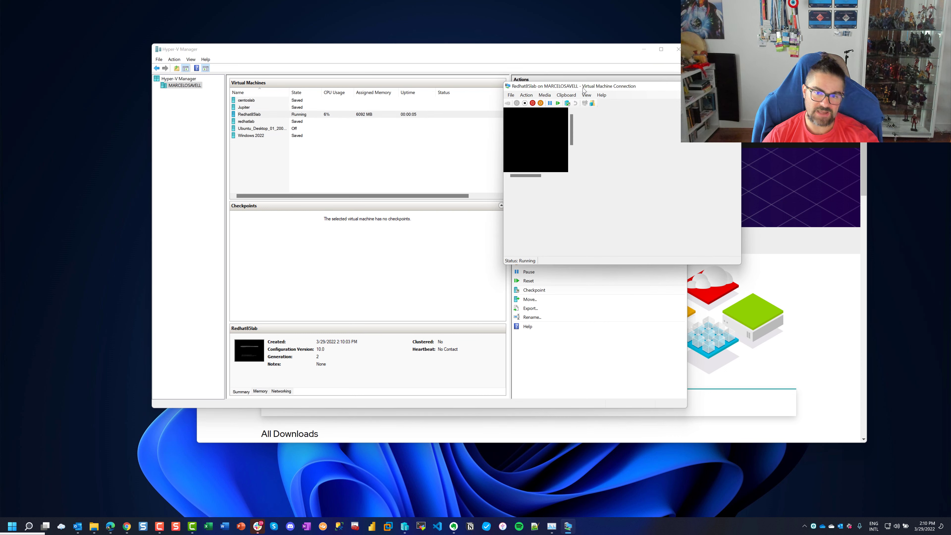
drag(572, 92, 373, 95)
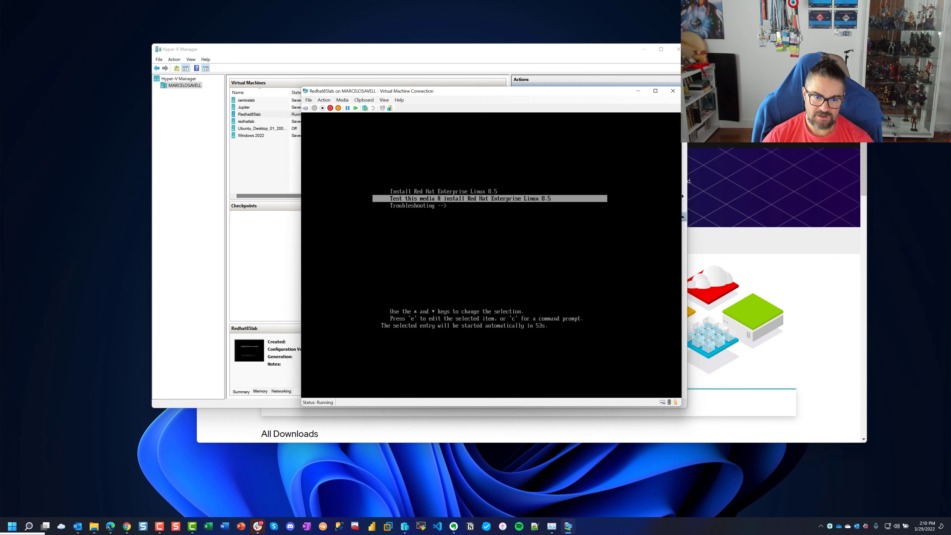
key(Up)
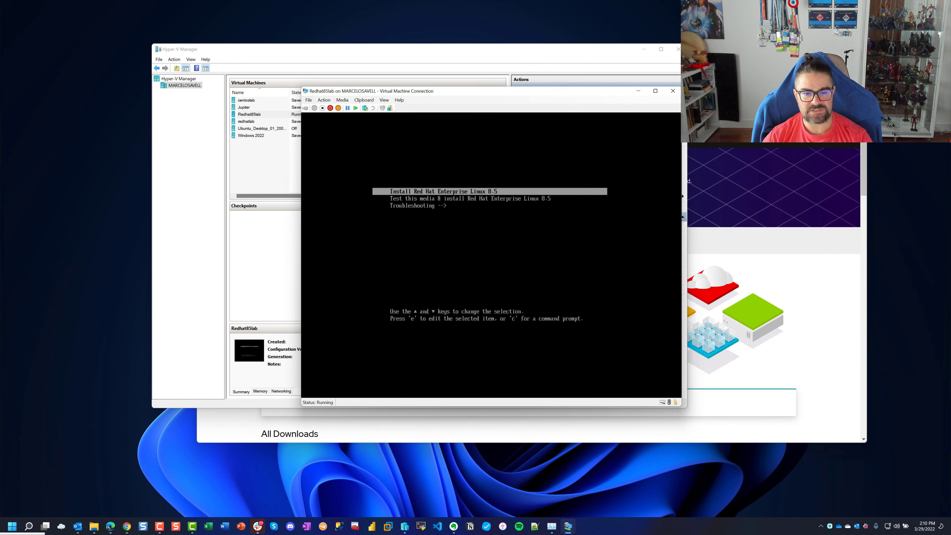
key(Down)
key(Up)
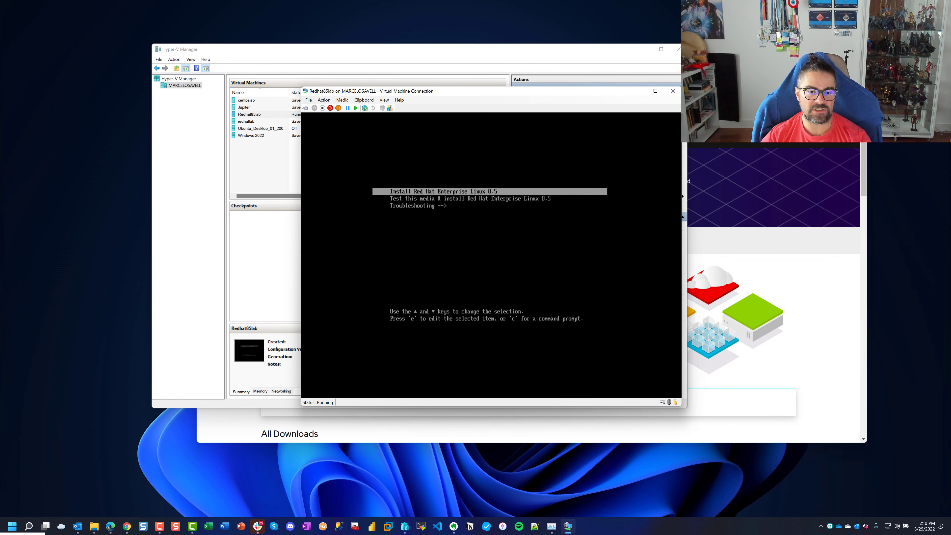
key(Down)
key(Up)
key(Down)
key(Up)
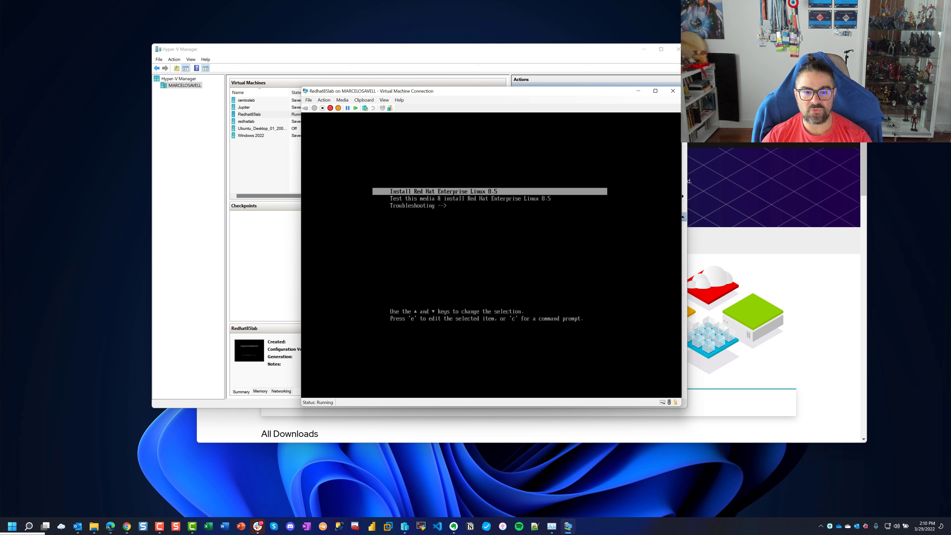
key(Down)
key(Up)
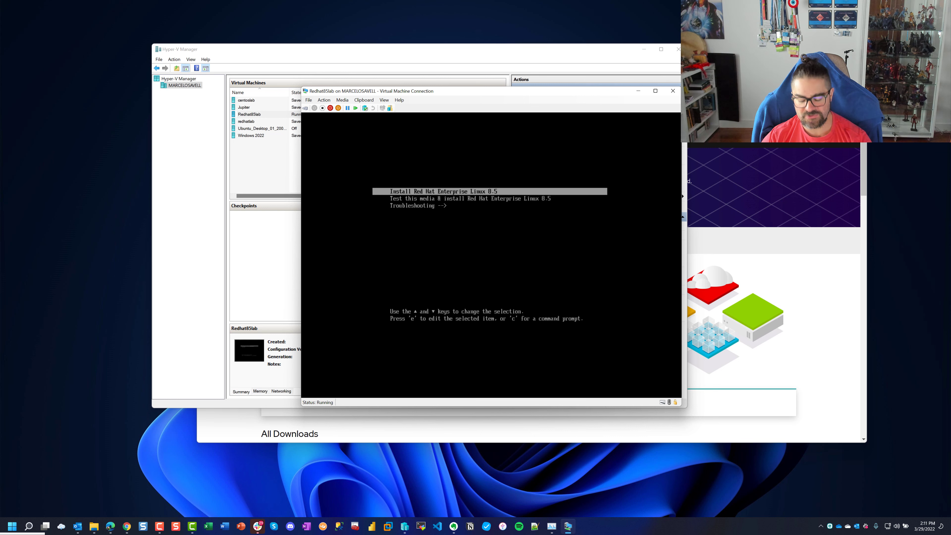
key(Return)
Continue past the Welcome screen with English (United States) as the installer language
drag(471, 93, 449, 88)
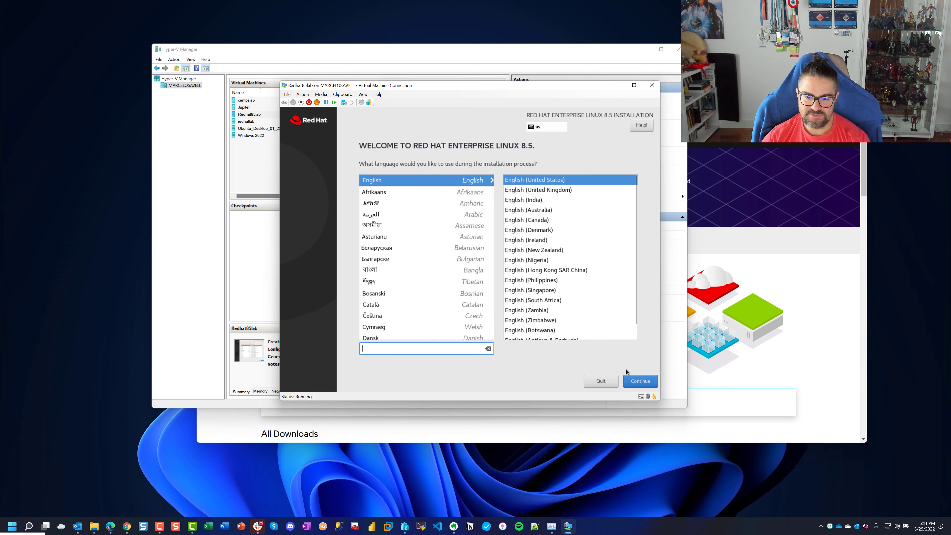
click(634, 382)
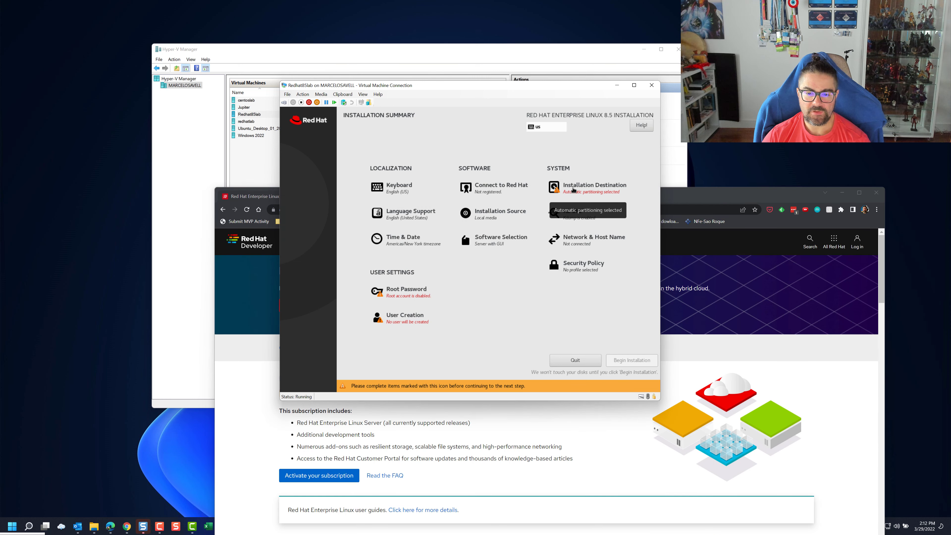
Accept the automatic installation destination and disable kdump
click(573, 190)
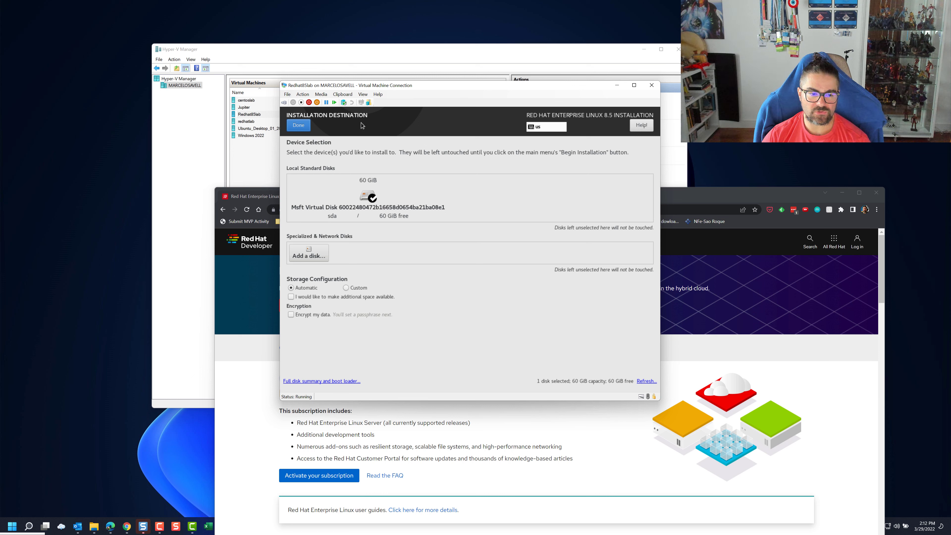
click(302, 124)
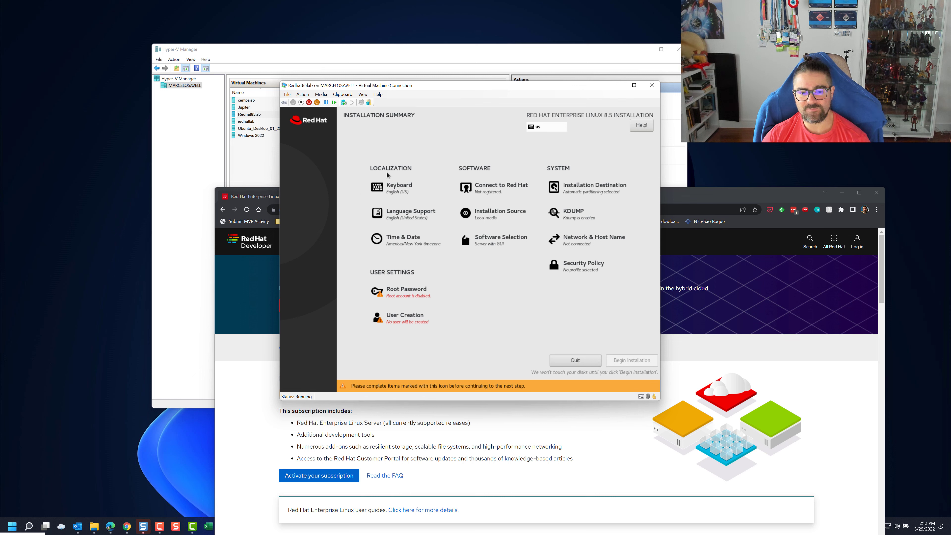
click(843, 194)
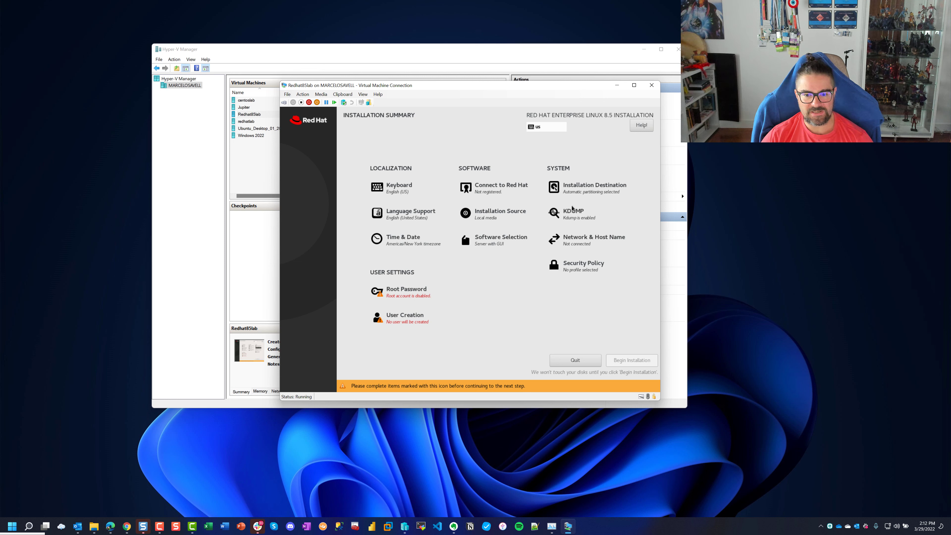
click(571, 214)
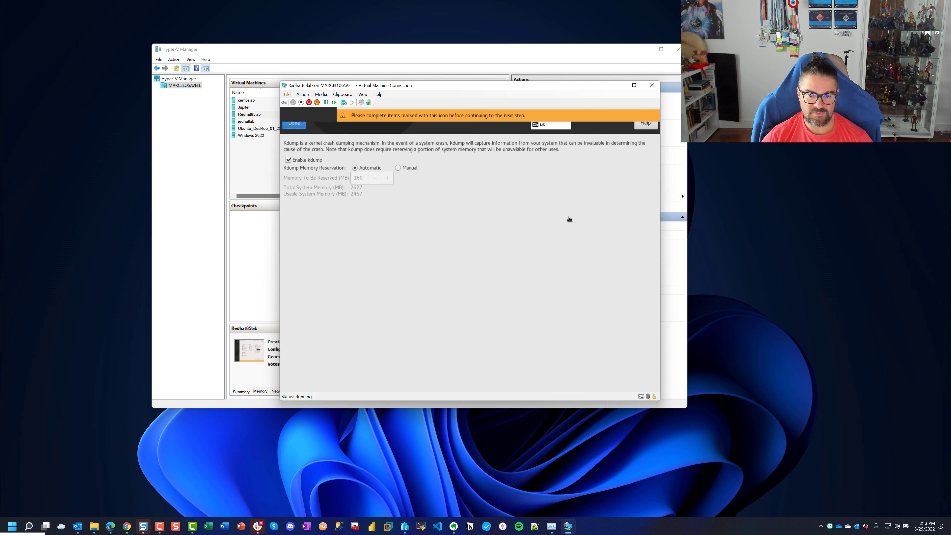
click(288, 160)
click(294, 124)
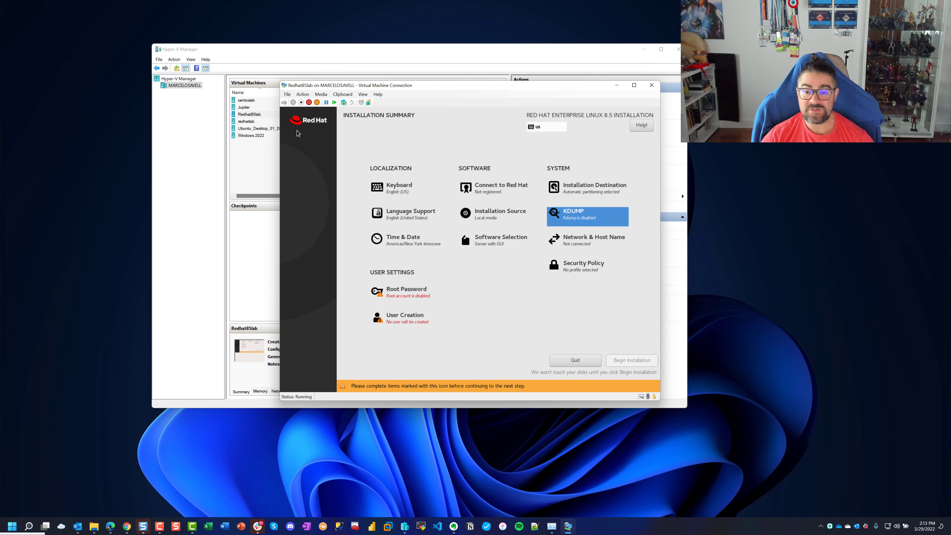
Change the host name to redhat85lab and switch the eth0 Ethernet connection on
click(588, 243)
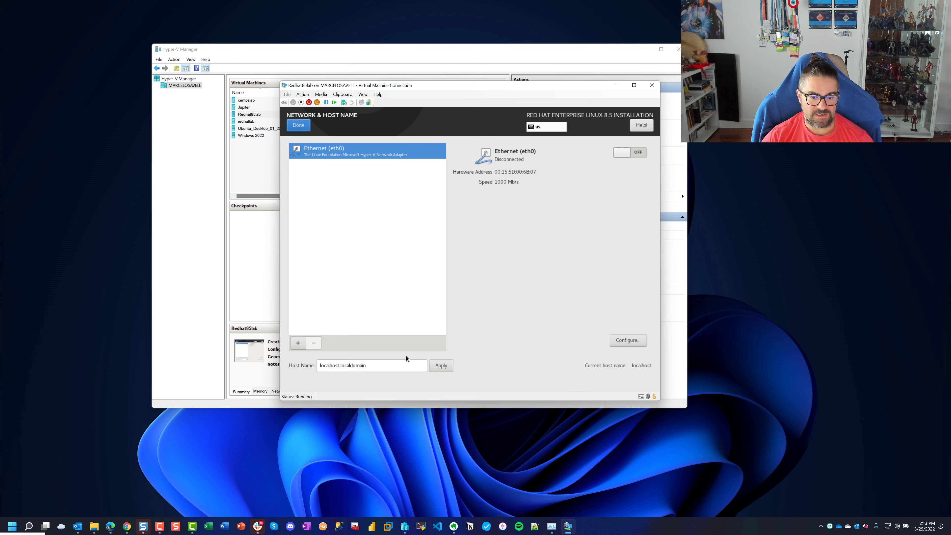
click(406, 366)
key(ctrl+a)
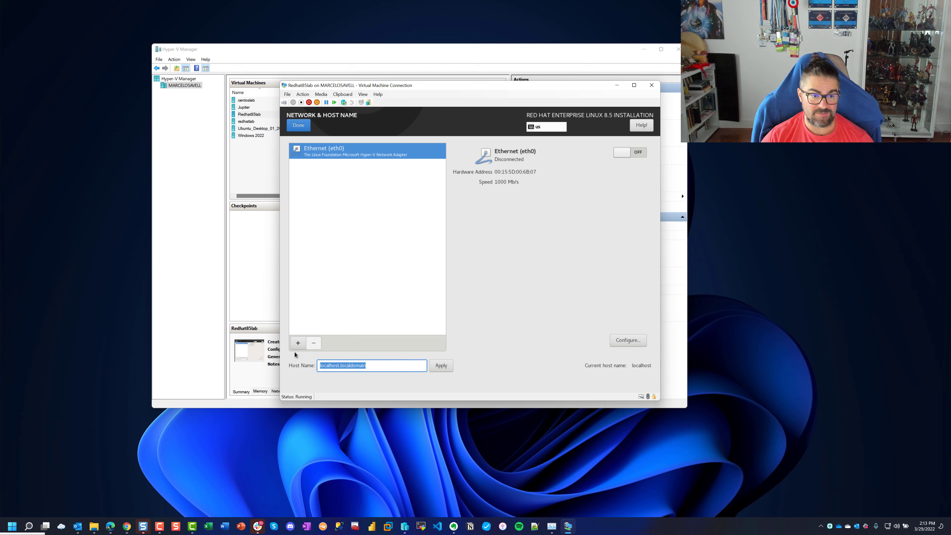
text(redhat8)
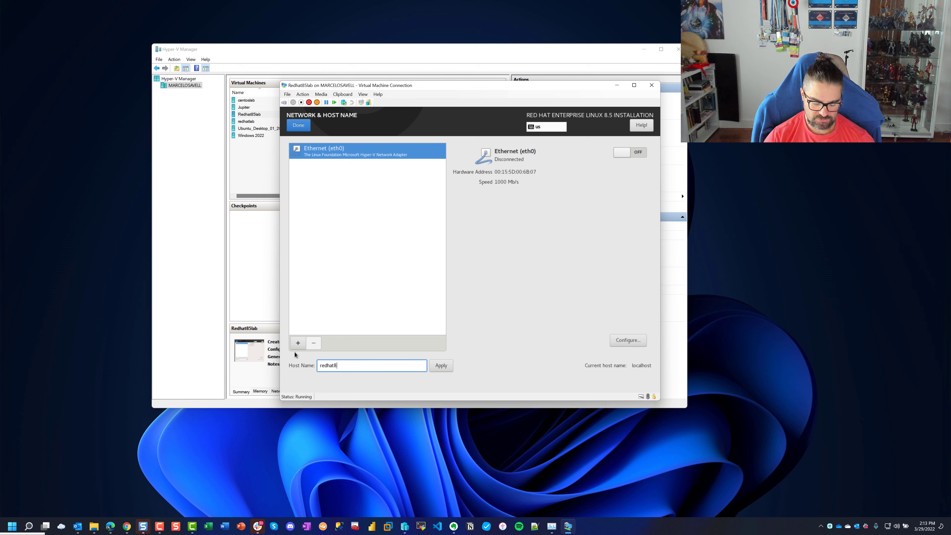
text(5lab)
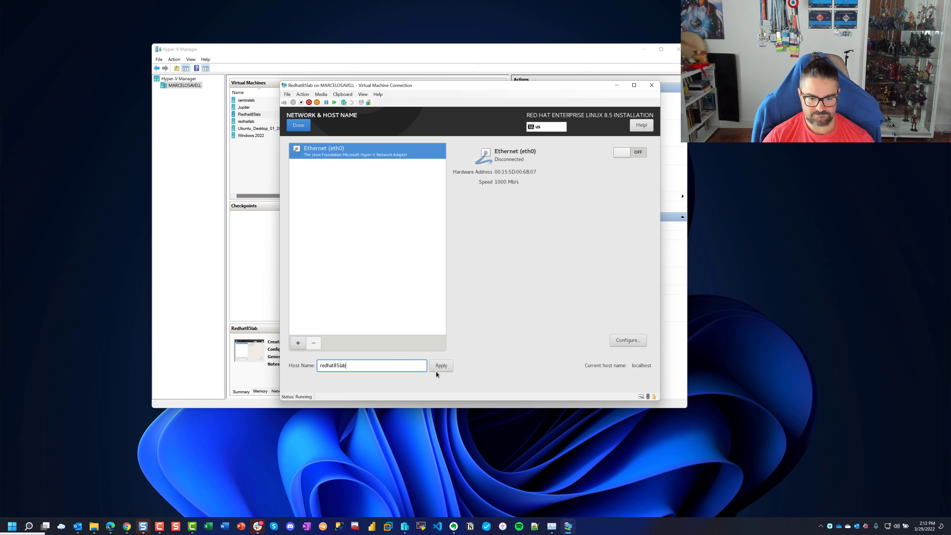
click(640, 155)
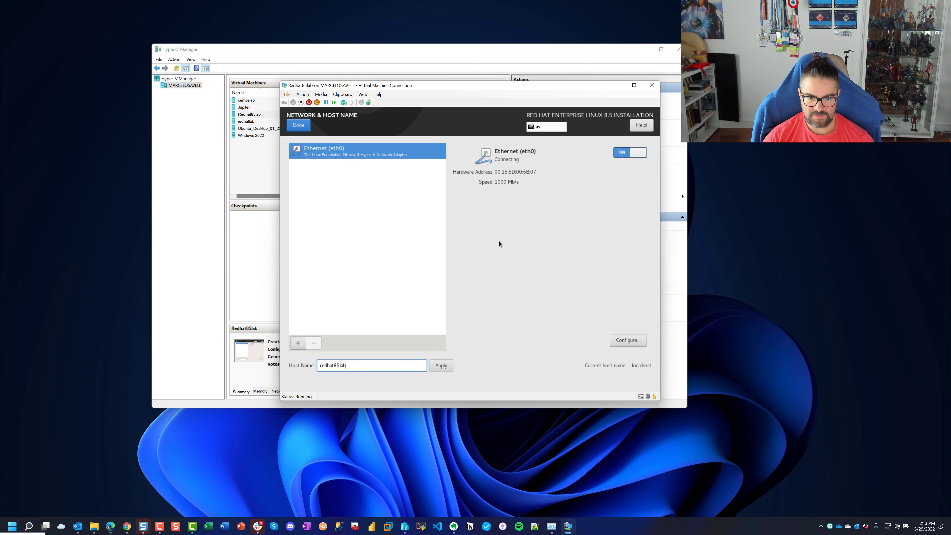
click(435, 364)
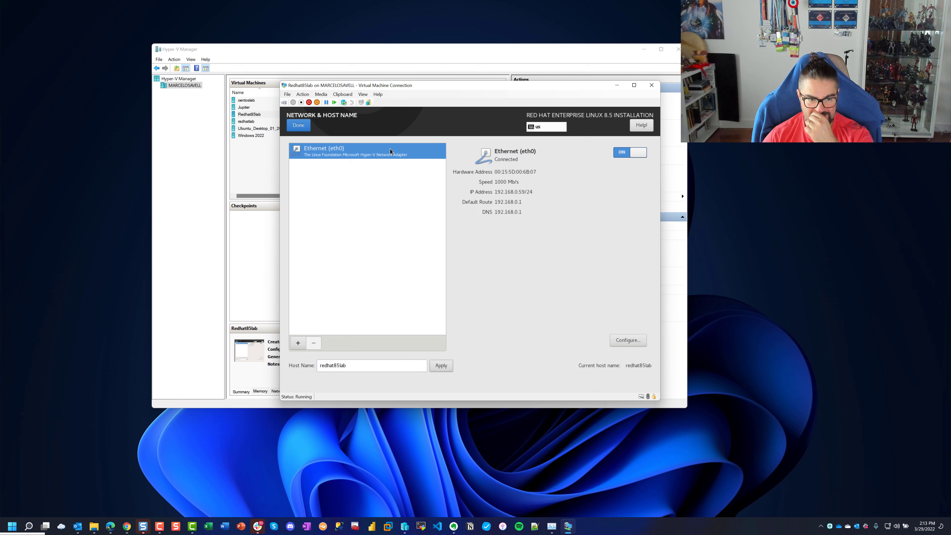
click(304, 126)
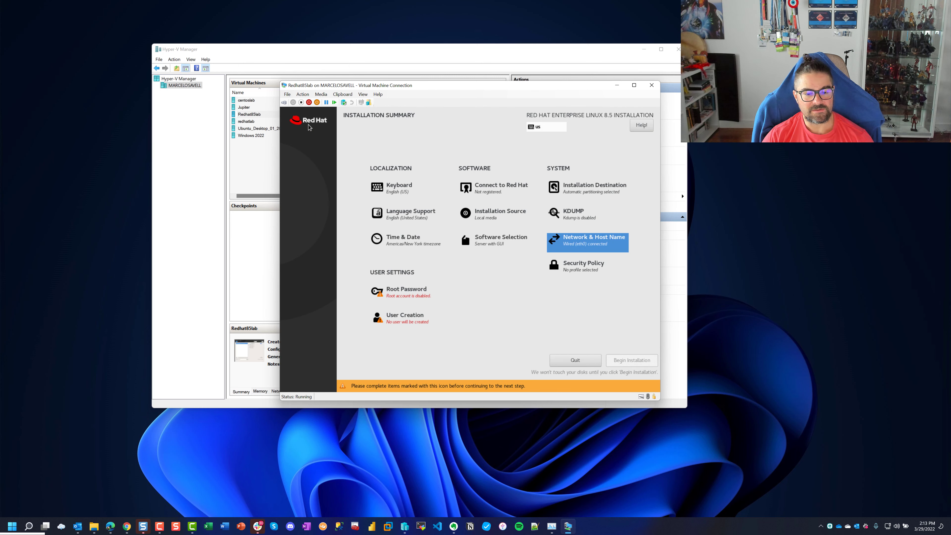
Add System Tools, Graphical Administration Tools and Development Tools to the Server with GUI selection
click(475, 242)
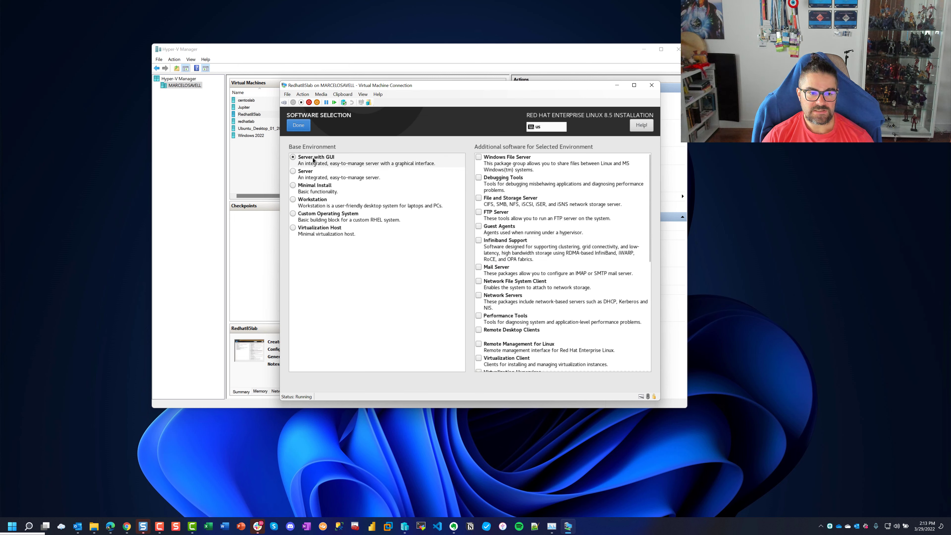
scroll(637, 262, down, 10)
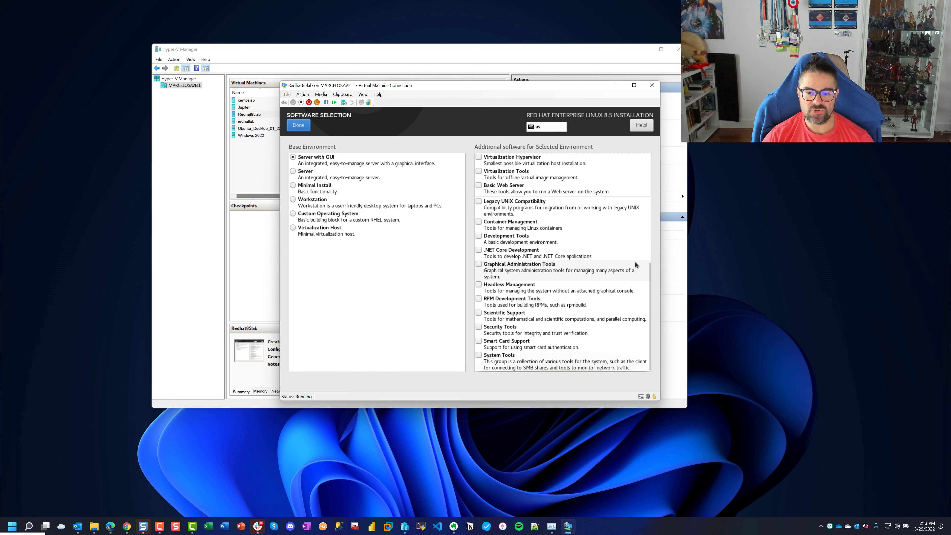
click(478, 354)
click(478, 354)
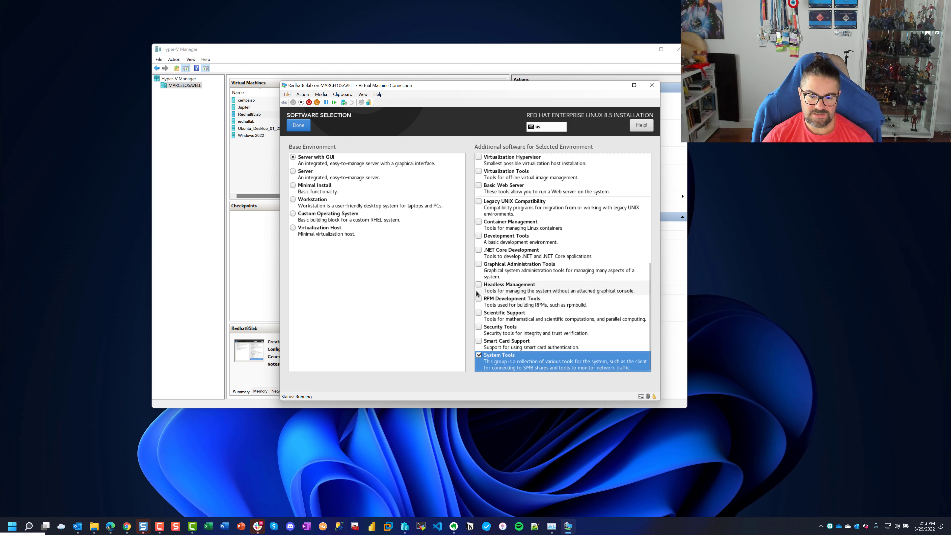
click(479, 264)
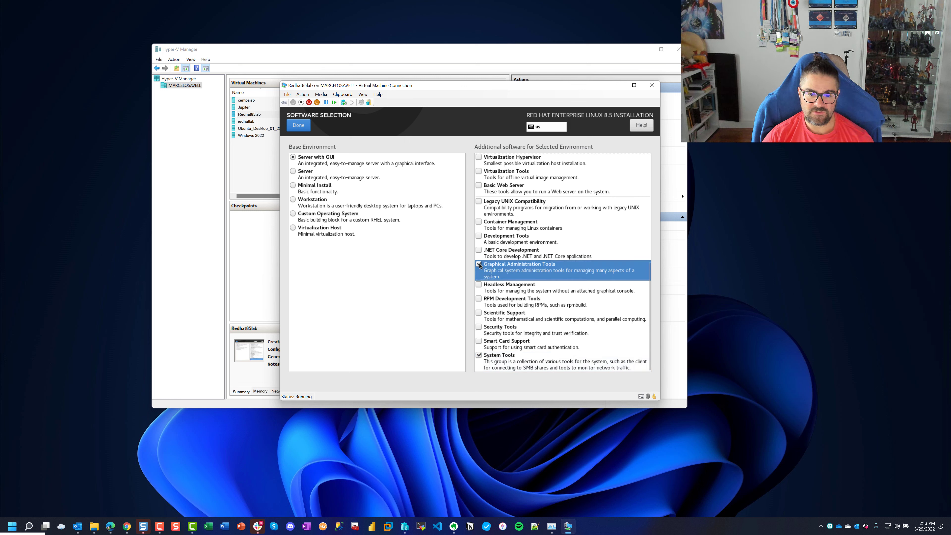
click(478, 236)
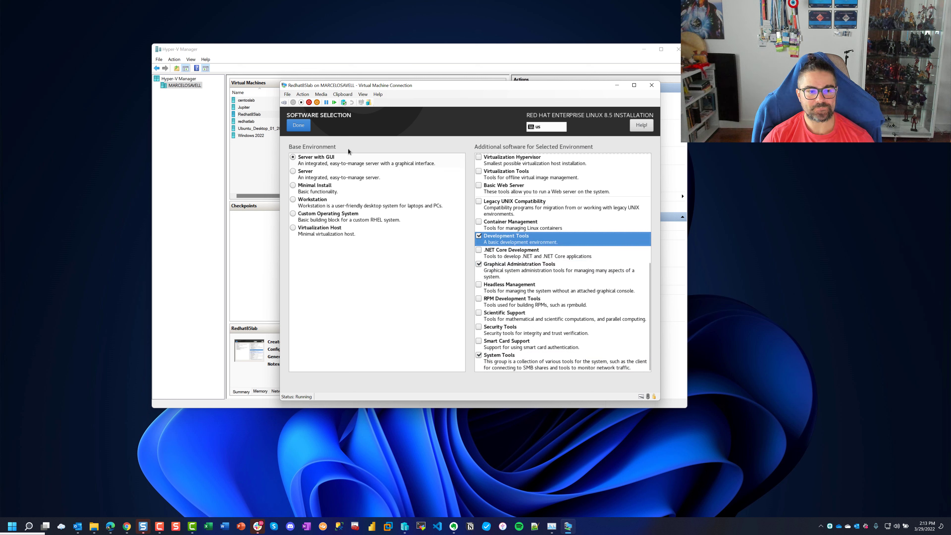
click(299, 125)
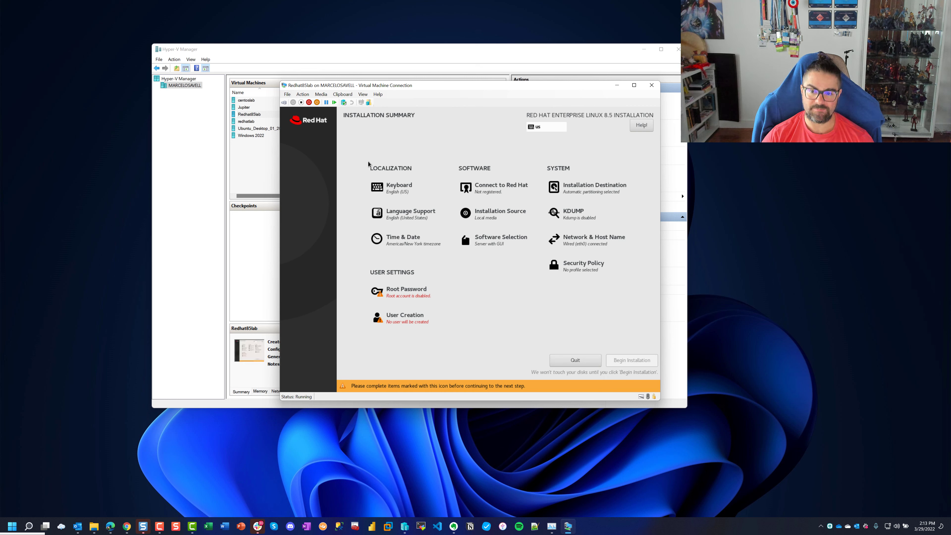
Set a root password and confirm it in both fields
click(388, 291)
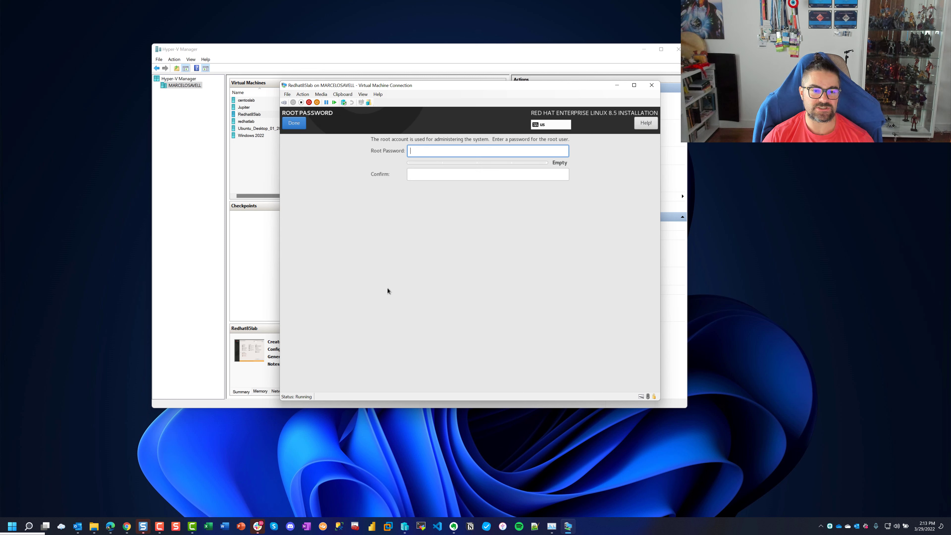
text(*)
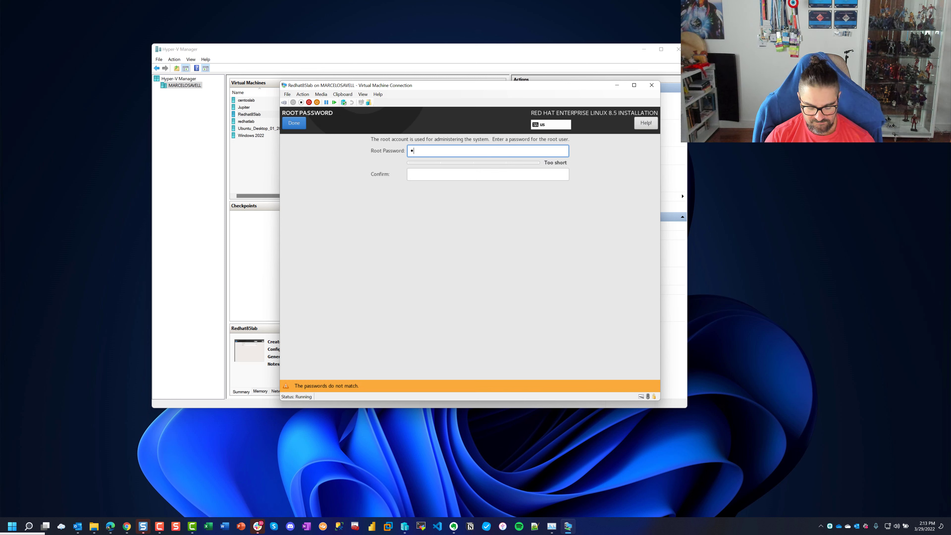
text(*****)
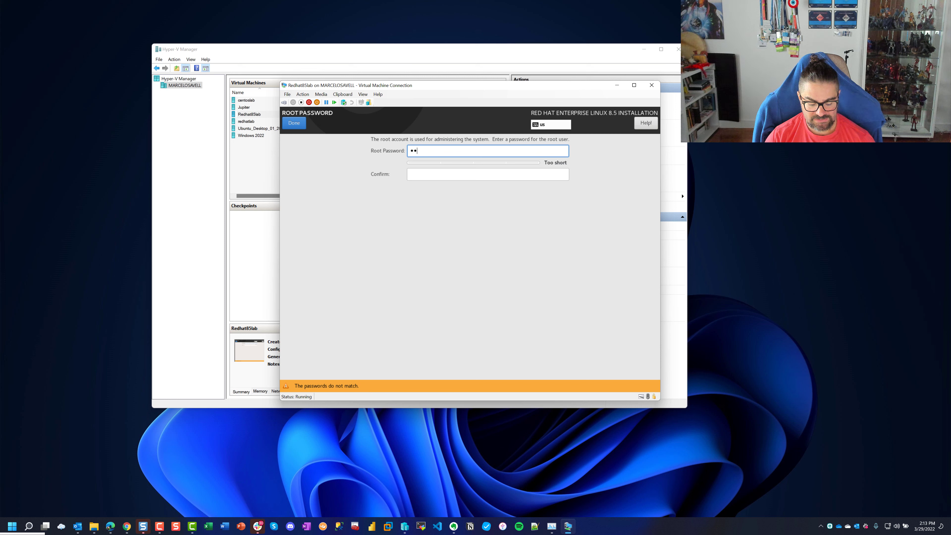
text(**)
key(Tab)
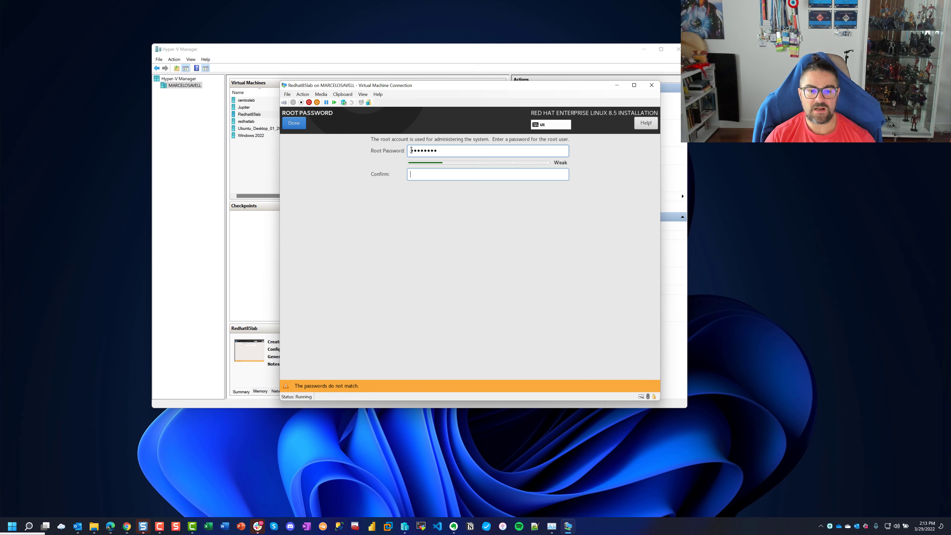
text(**)
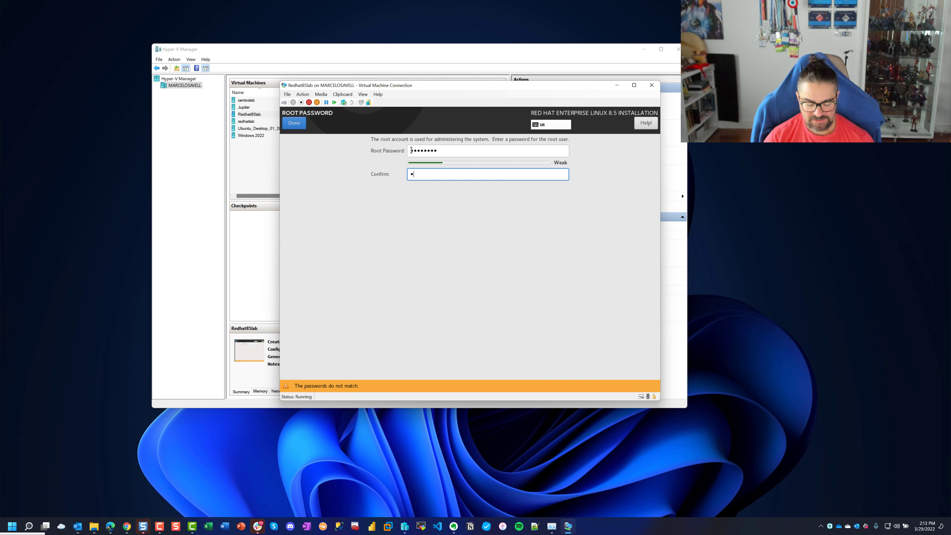
text(******)
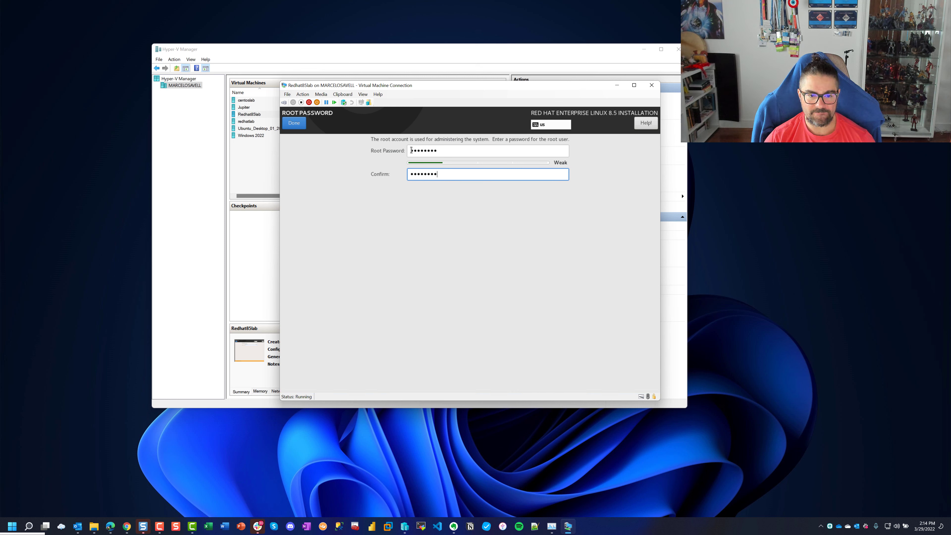
click(298, 126)
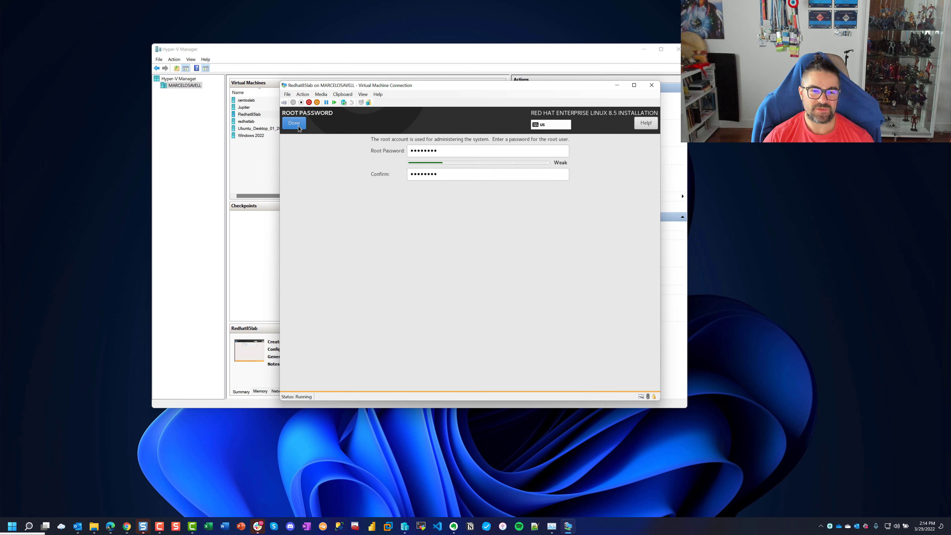
Accept the weak root password and enter the new user's full name and user name
click(299, 126)
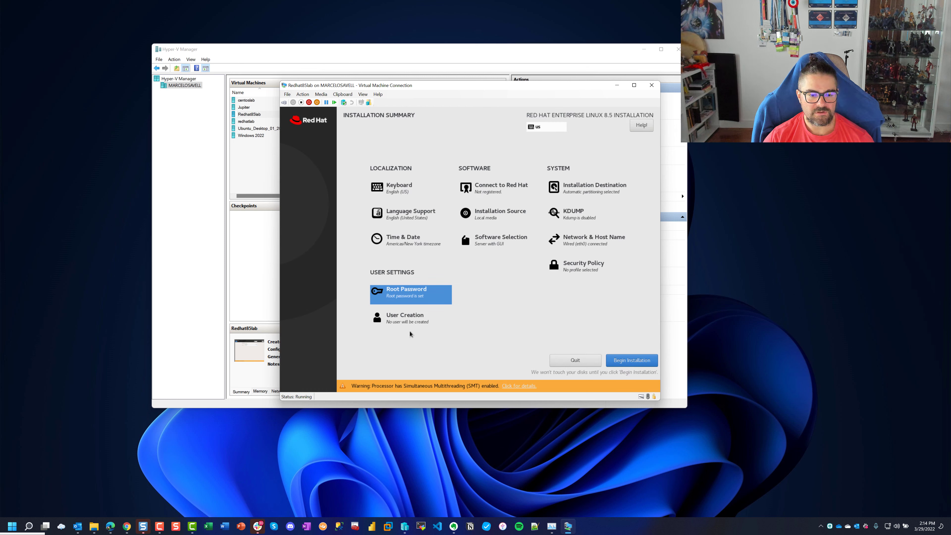
click(410, 321)
text(Marcelo)
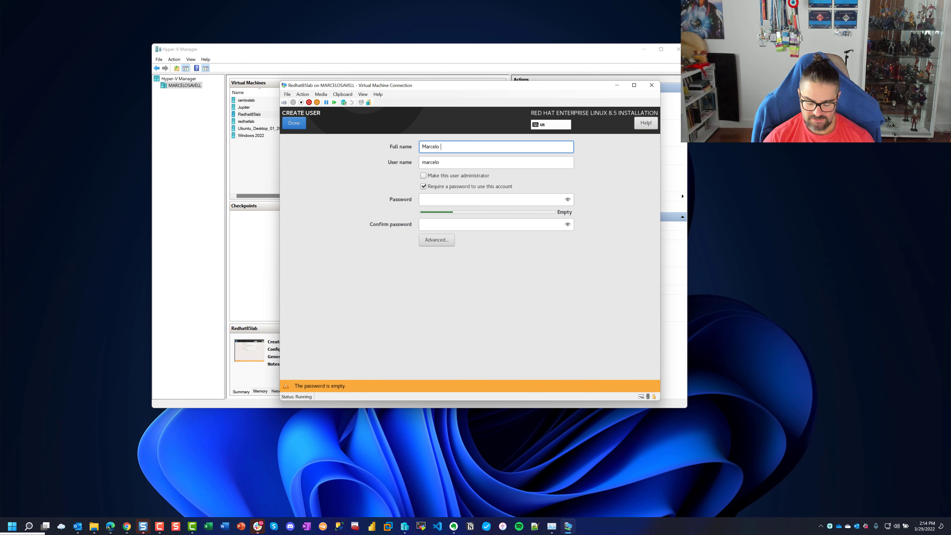
text( Infra)
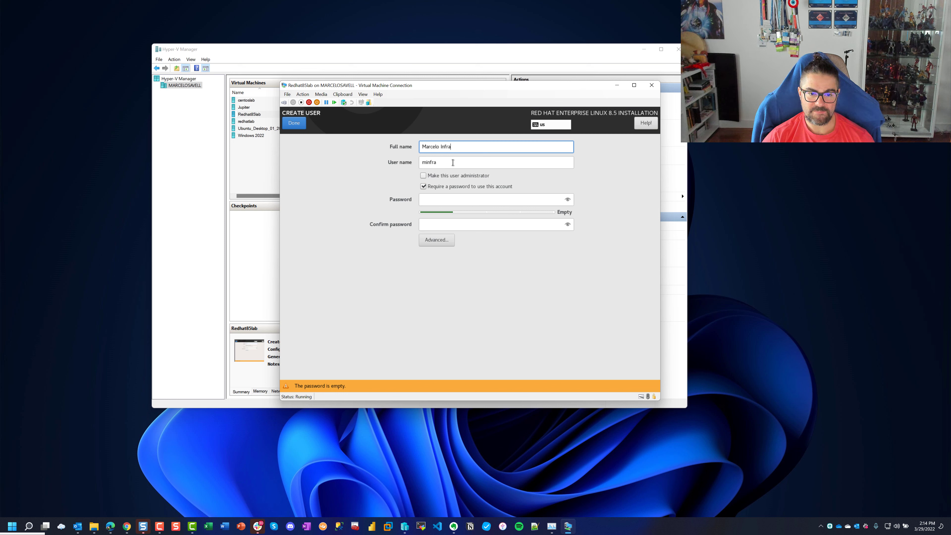
key(Tab)
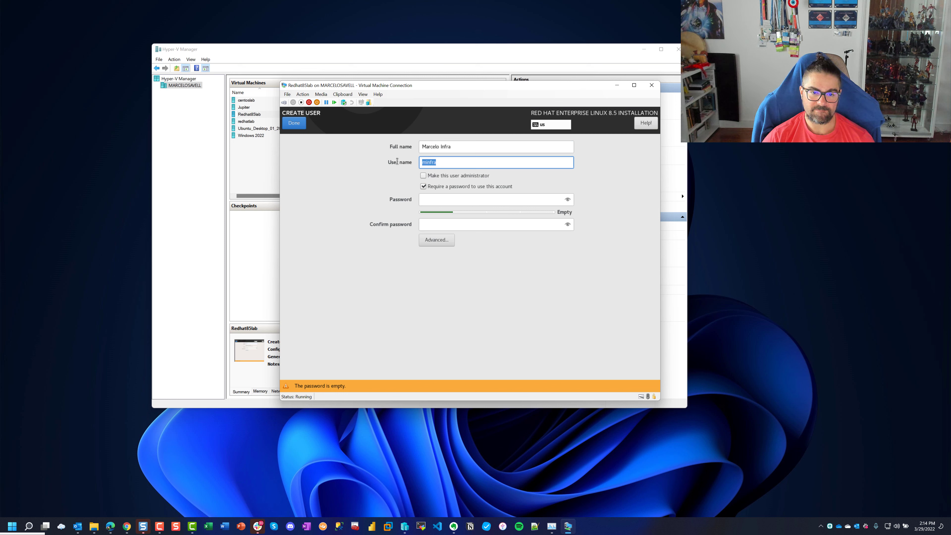
text(m)
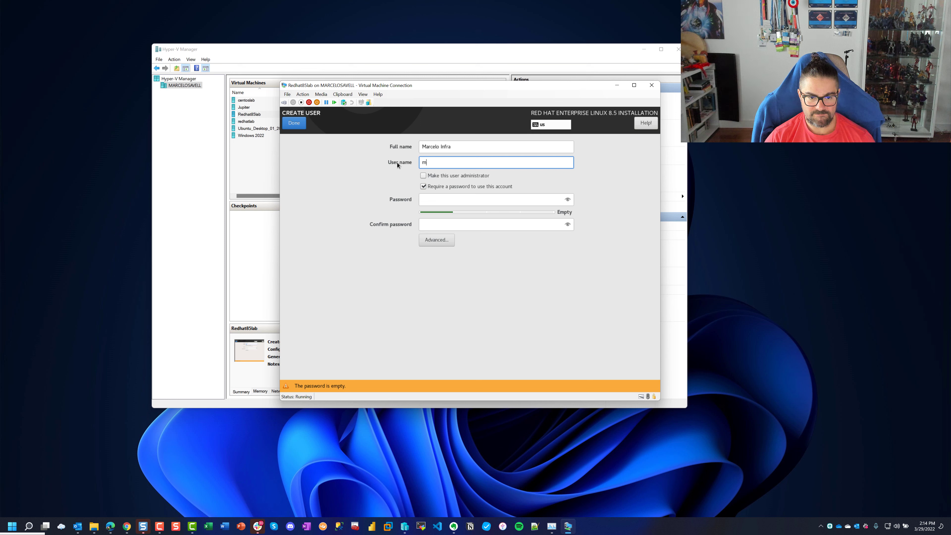
text(ararcel)
key(BackSpace)
key(BackSpace)
key(BackSpace)
key(BackSpace)
key(BackSpace)
key(BackSpace)
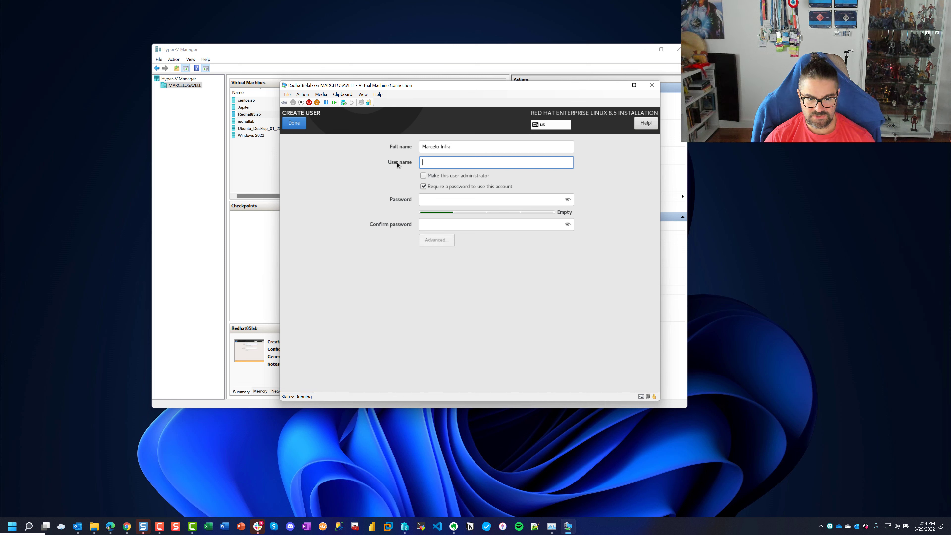
text(marcelo)
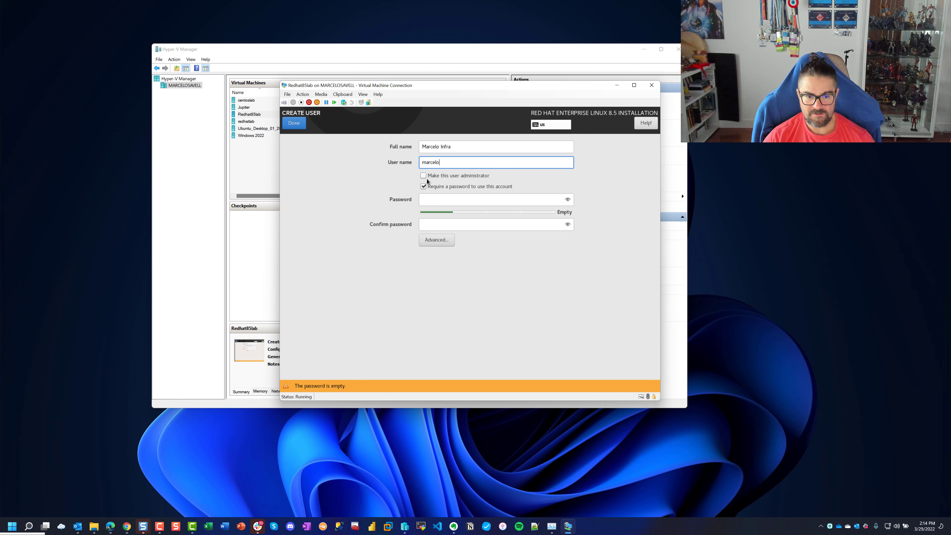
Make the user an administrator and set and confirm its password, accepting the weak rating
click(422, 175)
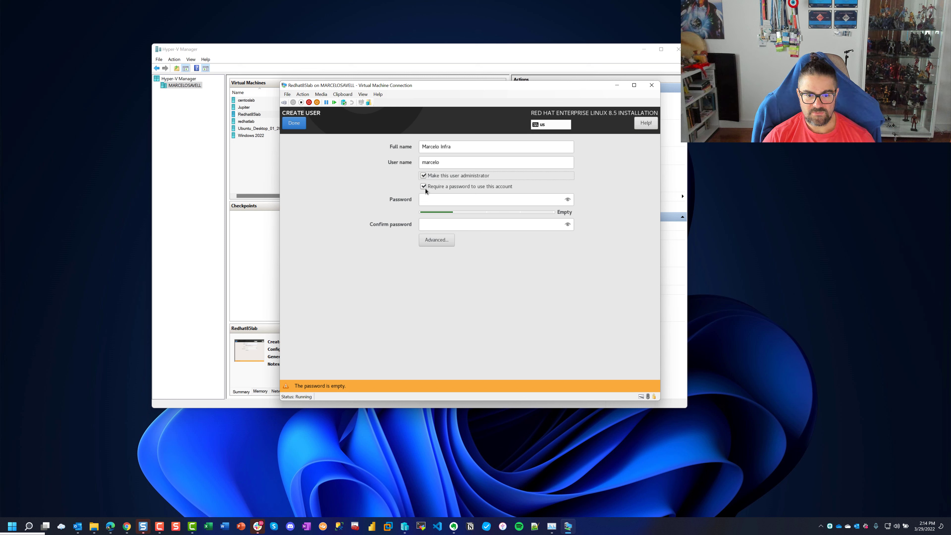
click(426, 197)
text(p)
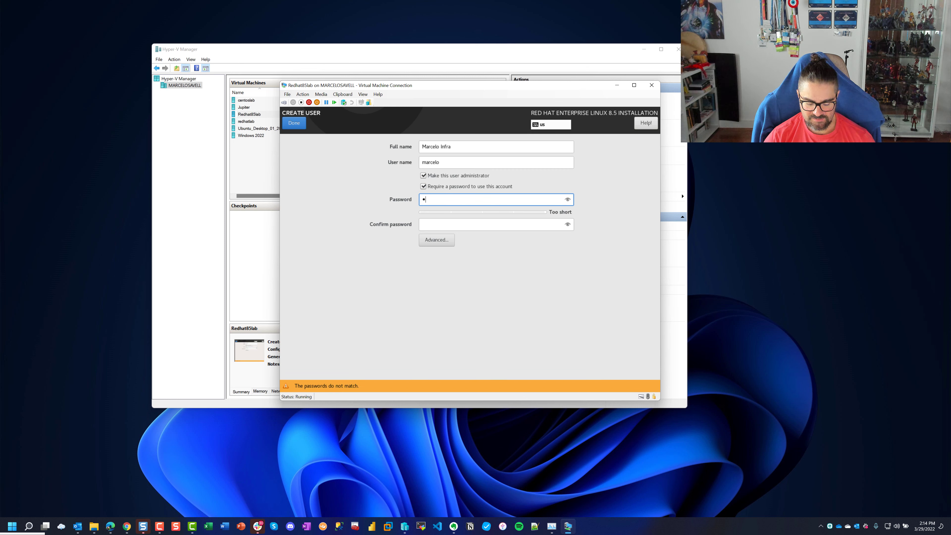
text(assword)
key(Tab)
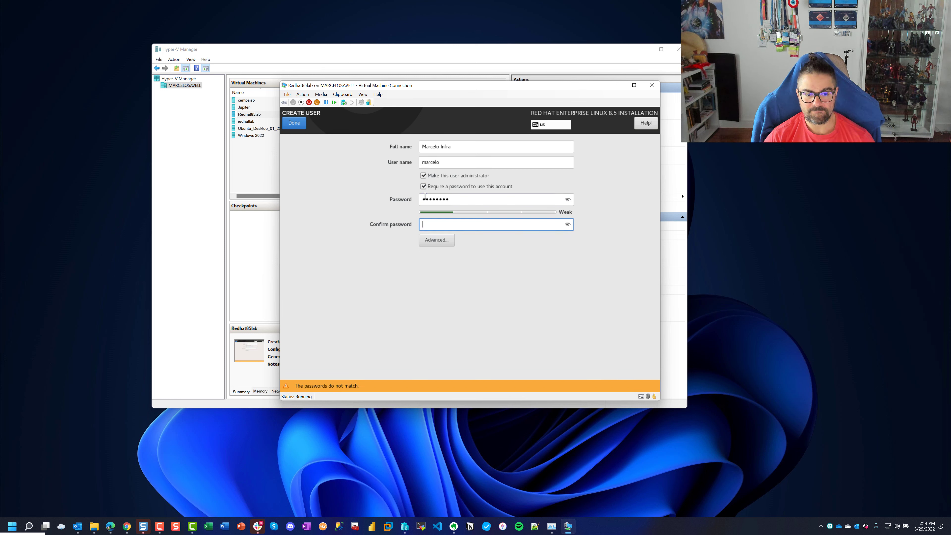
text(password)
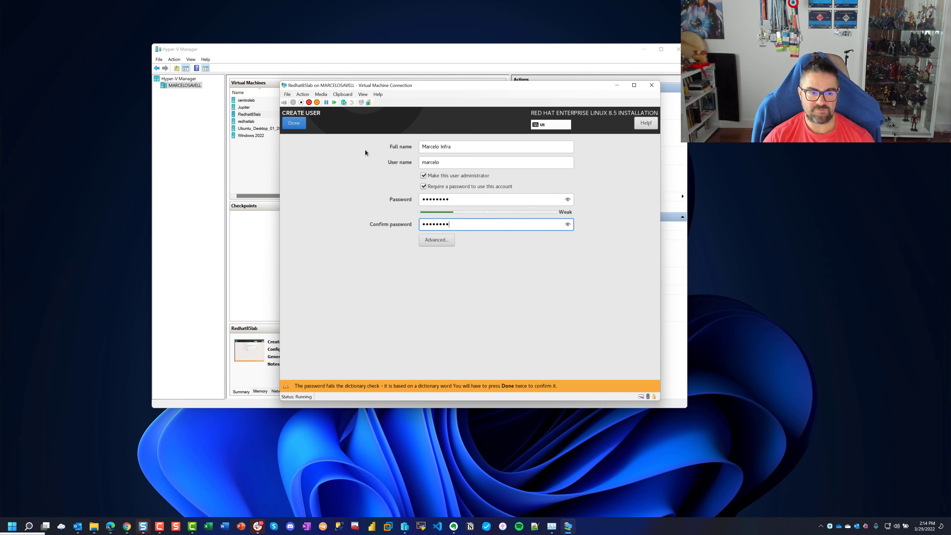
click(294, 124)
click(294, 124)
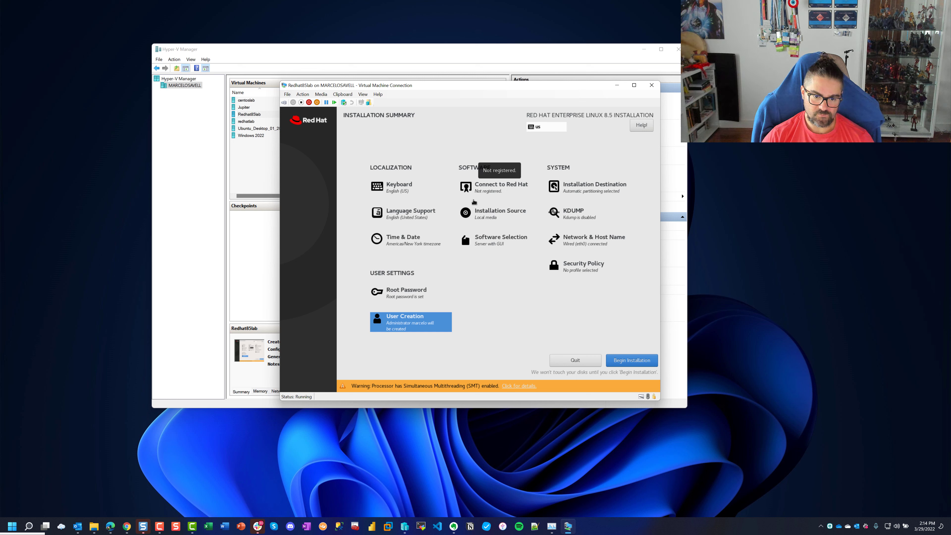
Set the installer's time zone to America/Sao_Paulo
click(423, 240)
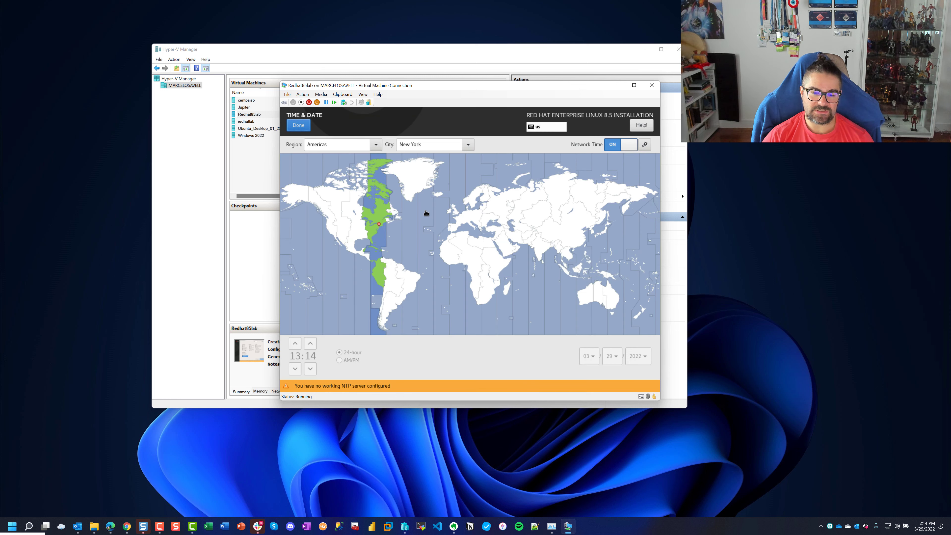
click(405, 295)
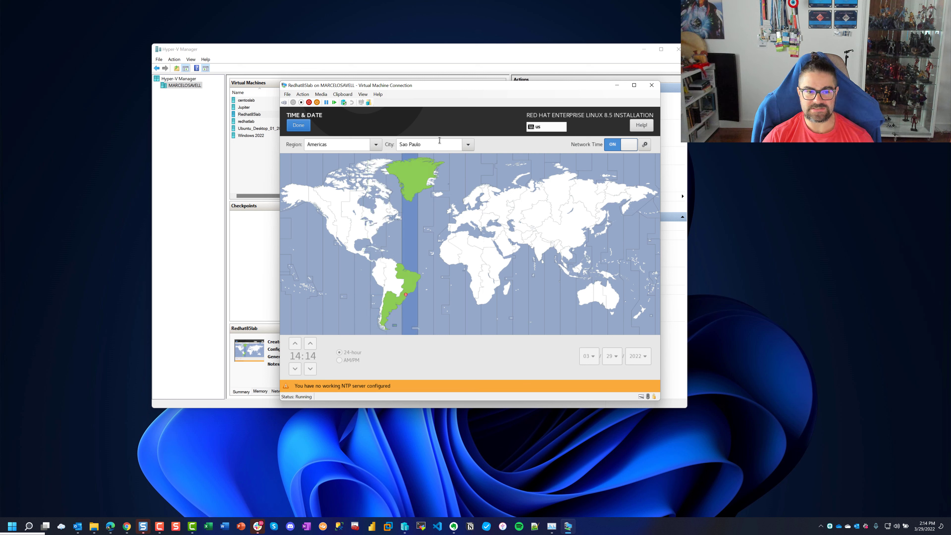
click(301, 125)
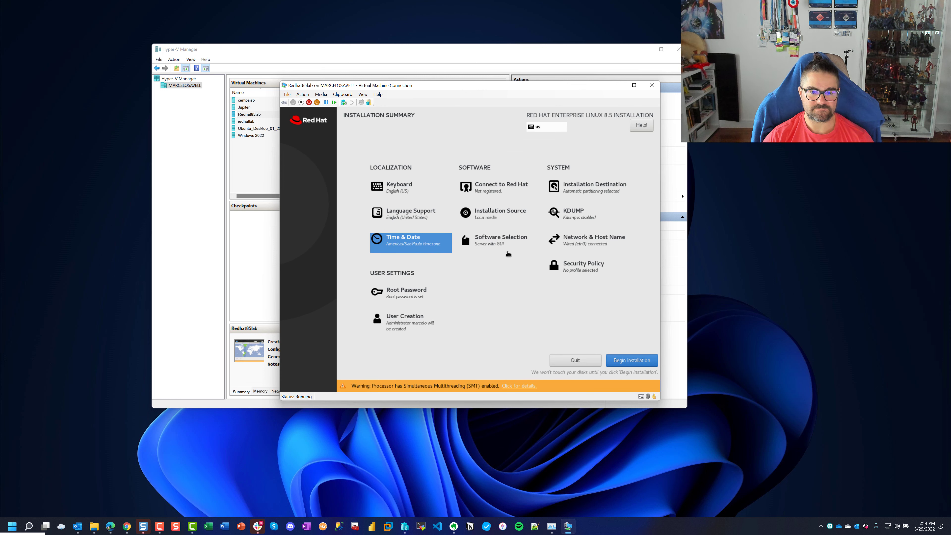
Install RHEL 8.5 to disk and reboot the VM once installation completes
click(643, 361)
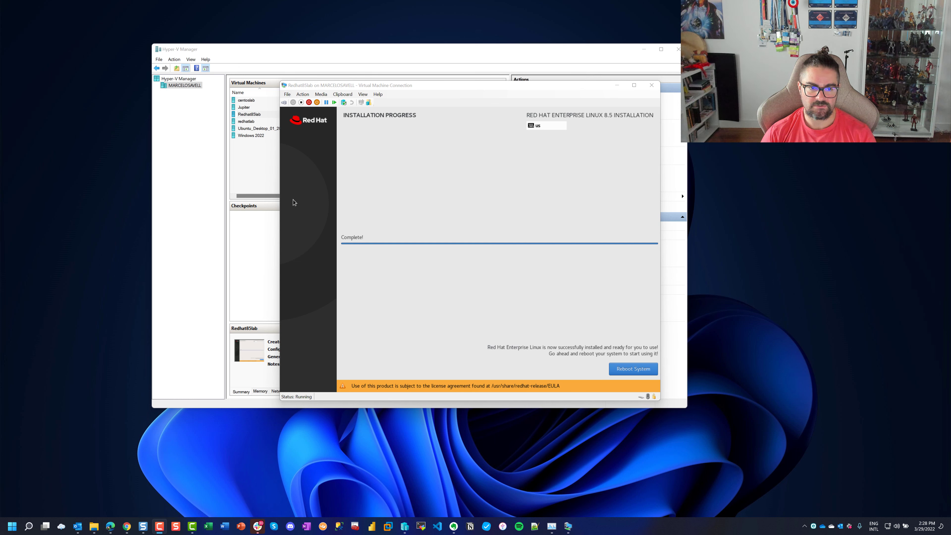
click(294, 203)
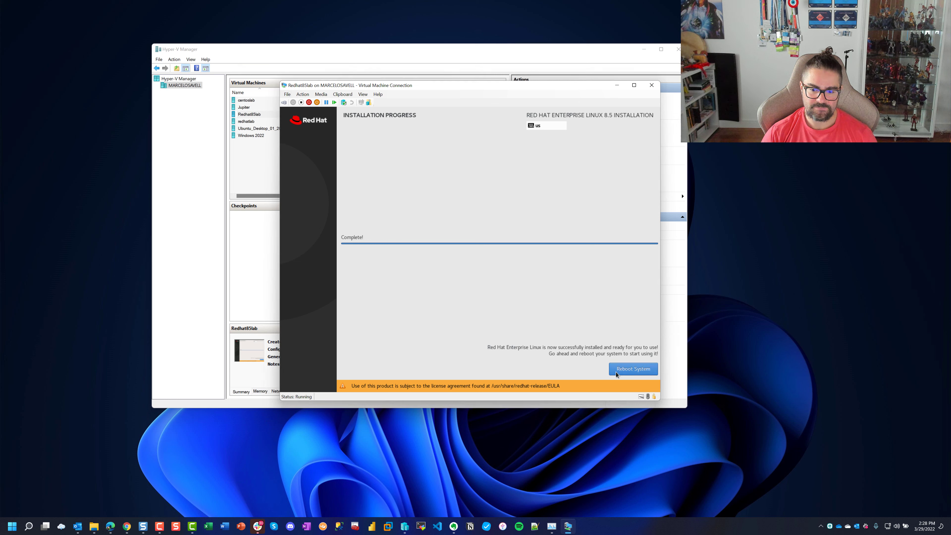
click(636, 368)
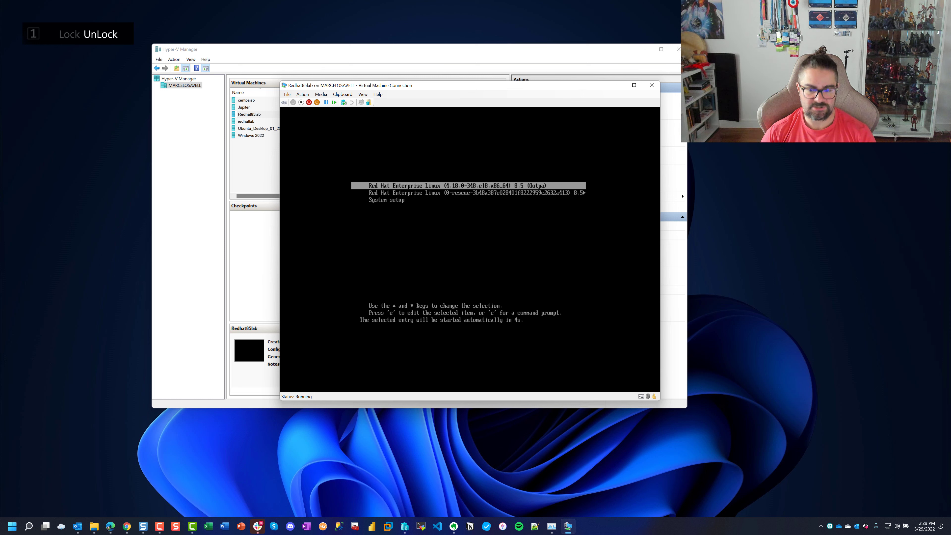
Boot the default RHEL entry, accept the license agreement and finish initial configuration
key(Return)
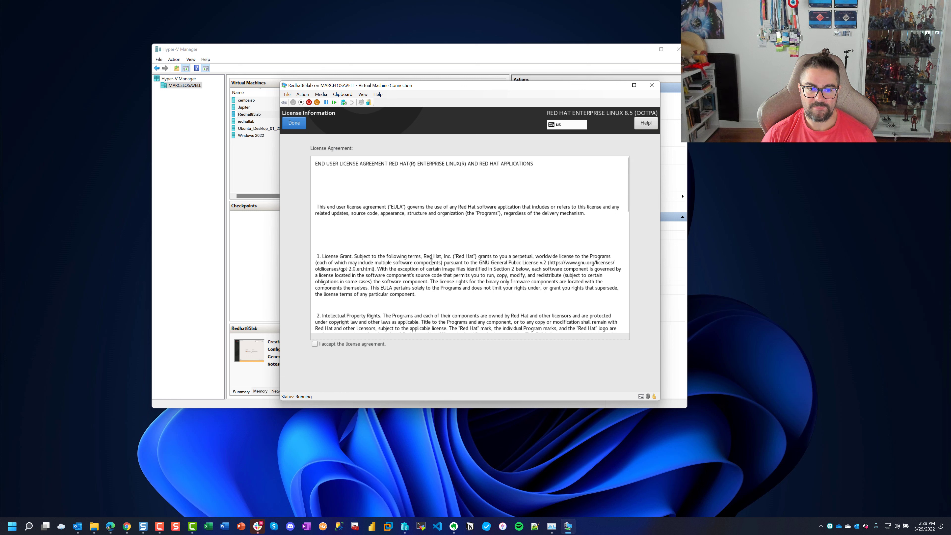
click(364, 345)
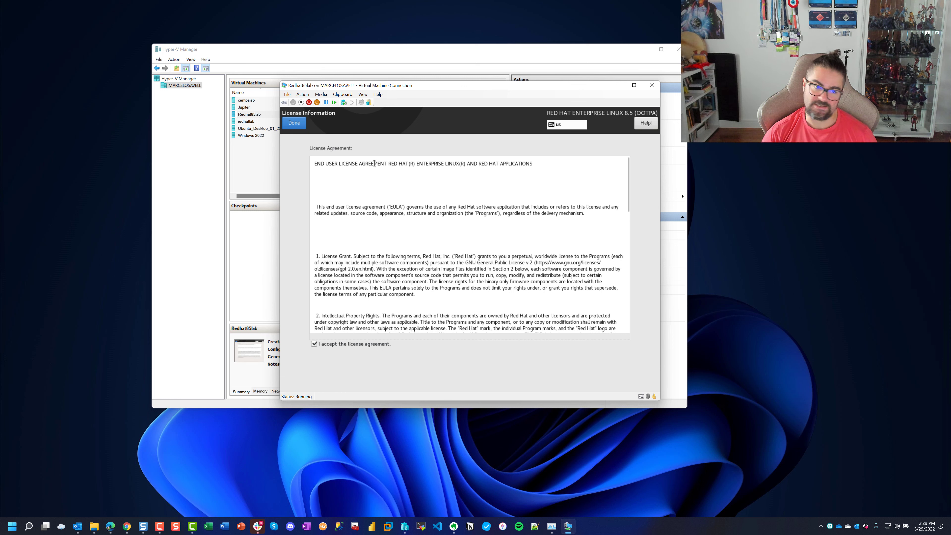
click(295, 124)
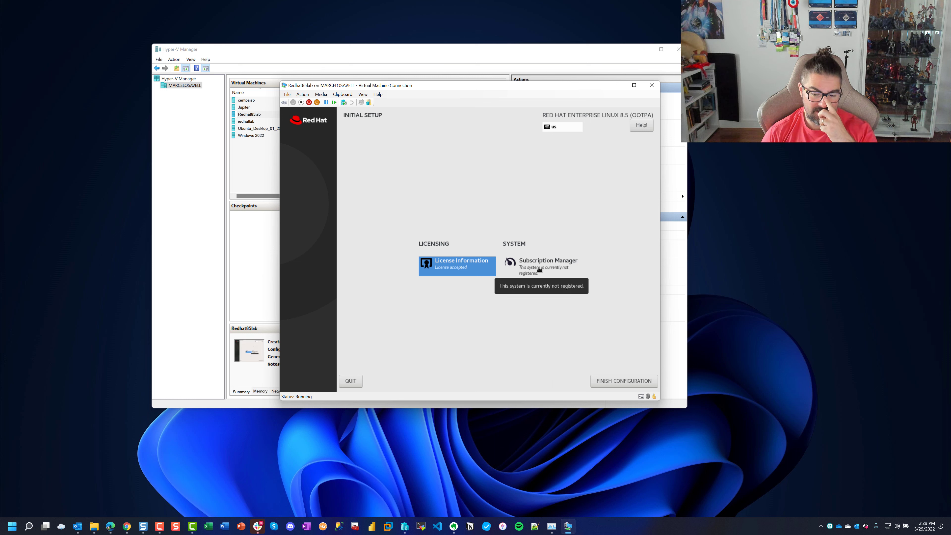
click(616, 381)
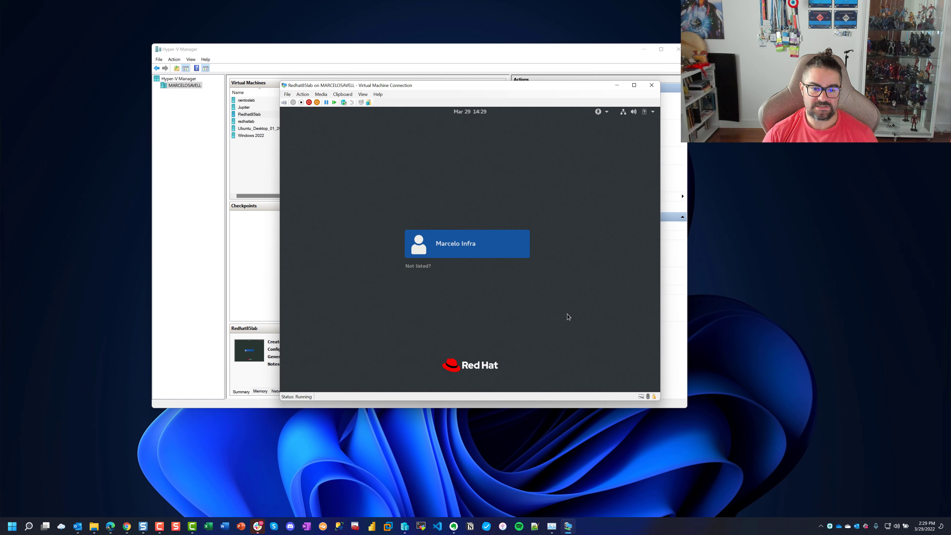
Select the new administrator account on the login screen and sign in with its password
click(491, 253)
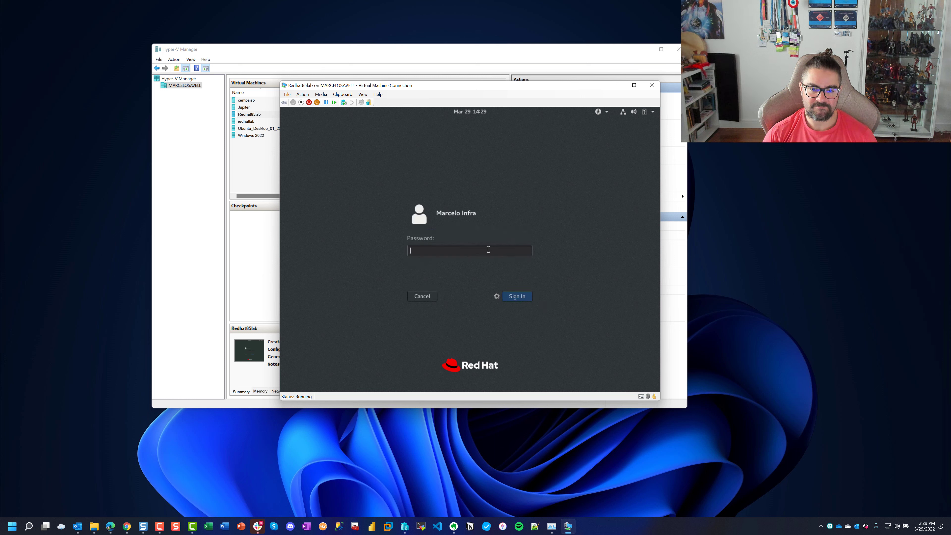
text(********)
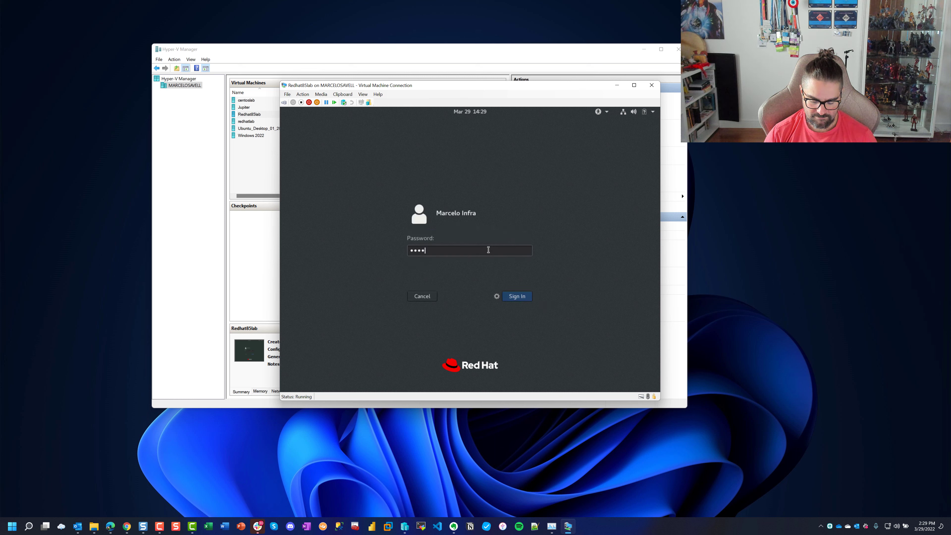
key(Return)
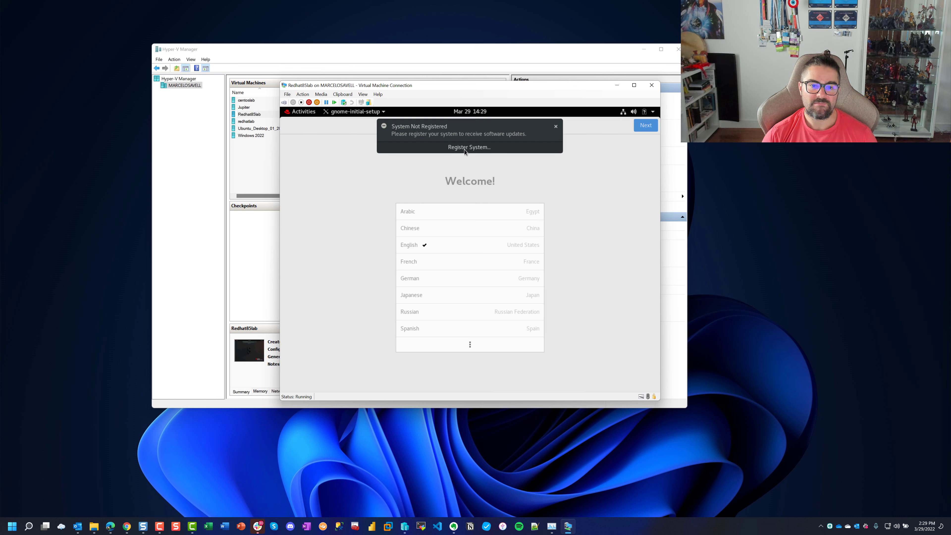
Register the system with the Red Hat account login and password, then close Settings
click(465, 148)
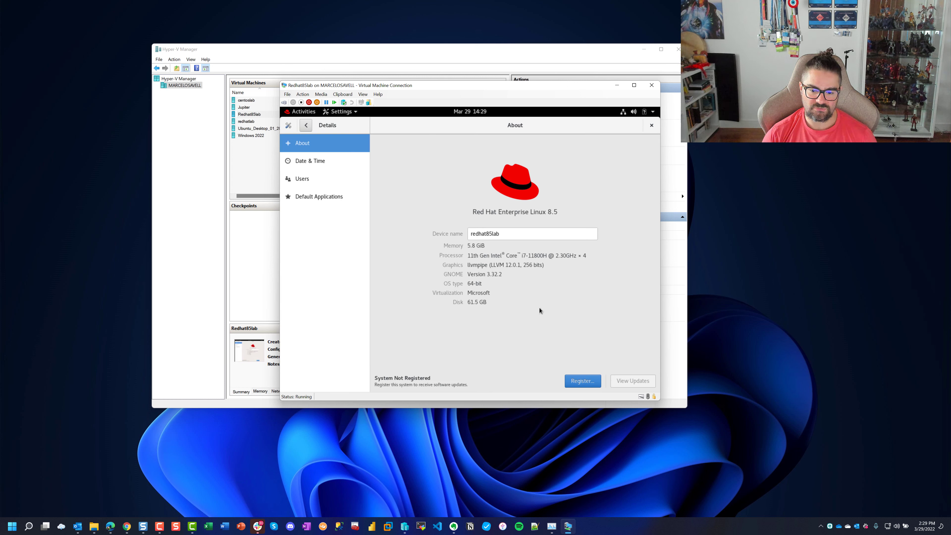
click(577, 385)
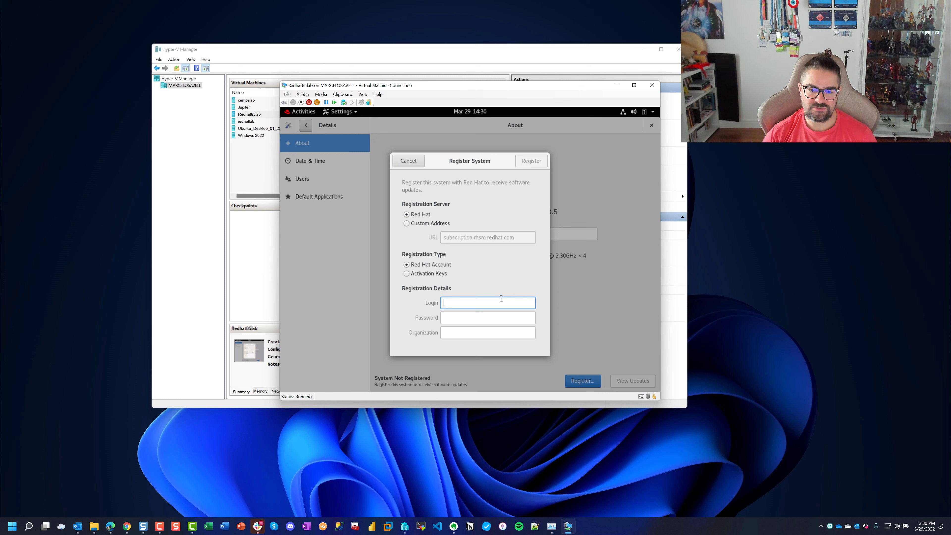
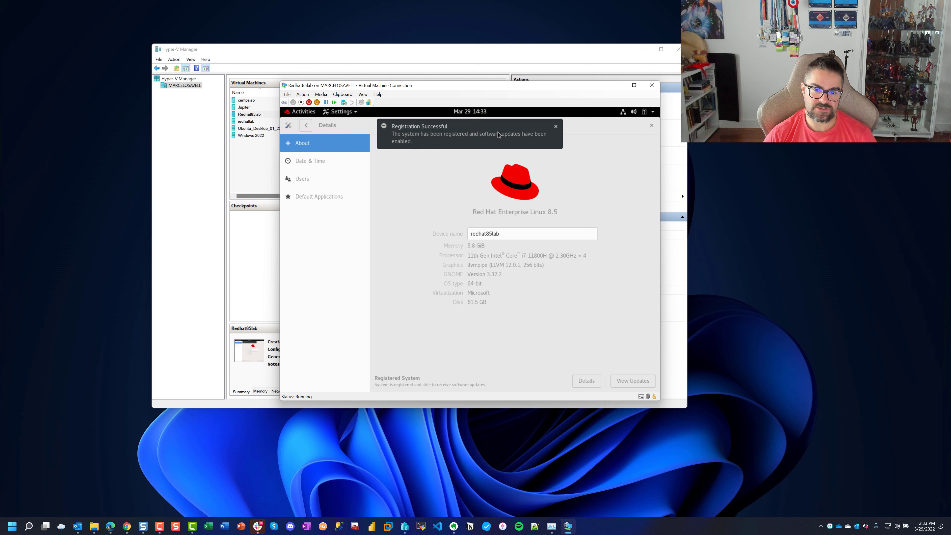
click(555, 128)
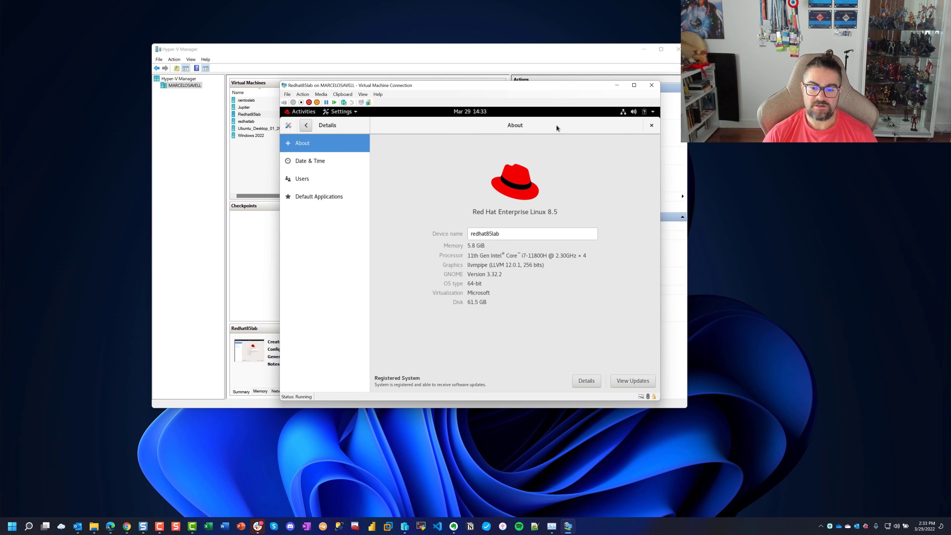
click(652, 125)
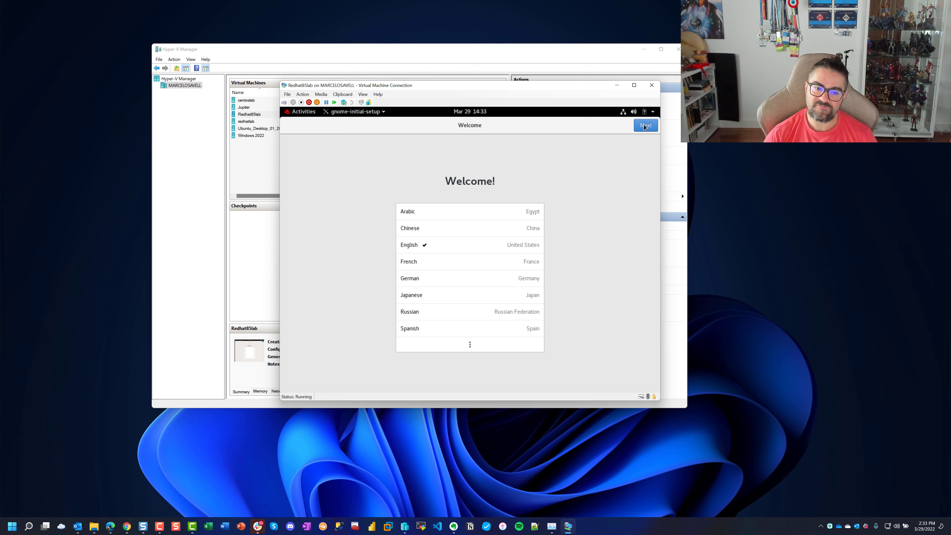
Go through the Welcome pages with Location Services off and online accounts skipped
click(644, 126)
click(644, 126)
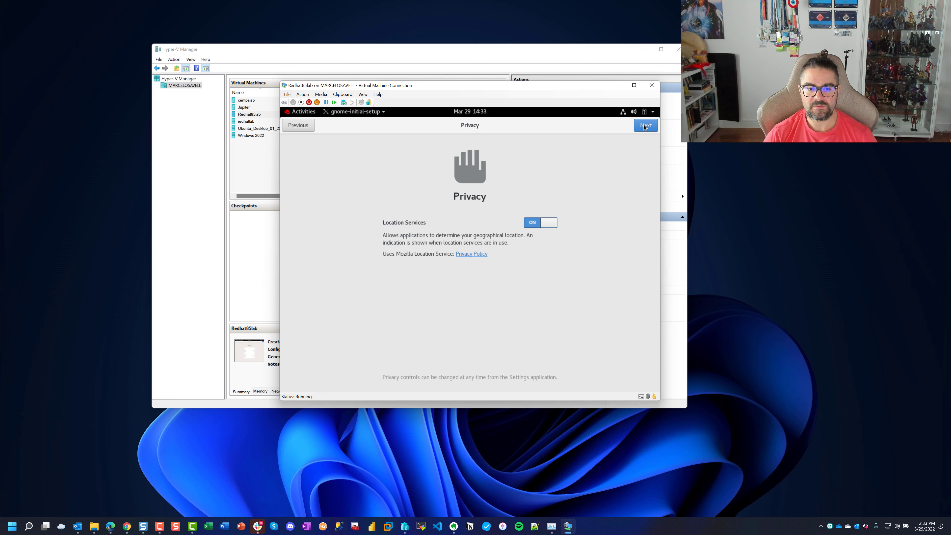
click(540, 222)
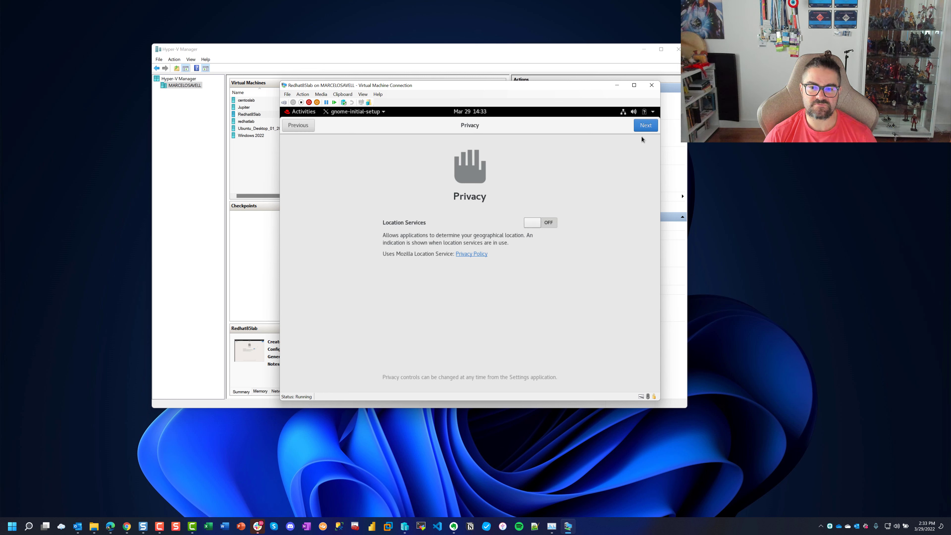
click(643, 126)
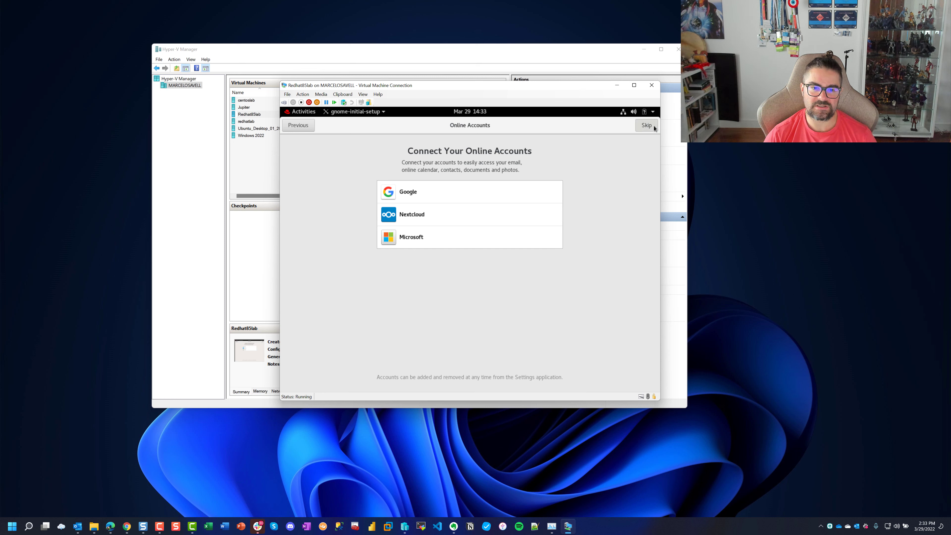
click(647, 125)
Start using the desktop, close the GNOME Help window and move the VM window aside
click(509, 319)
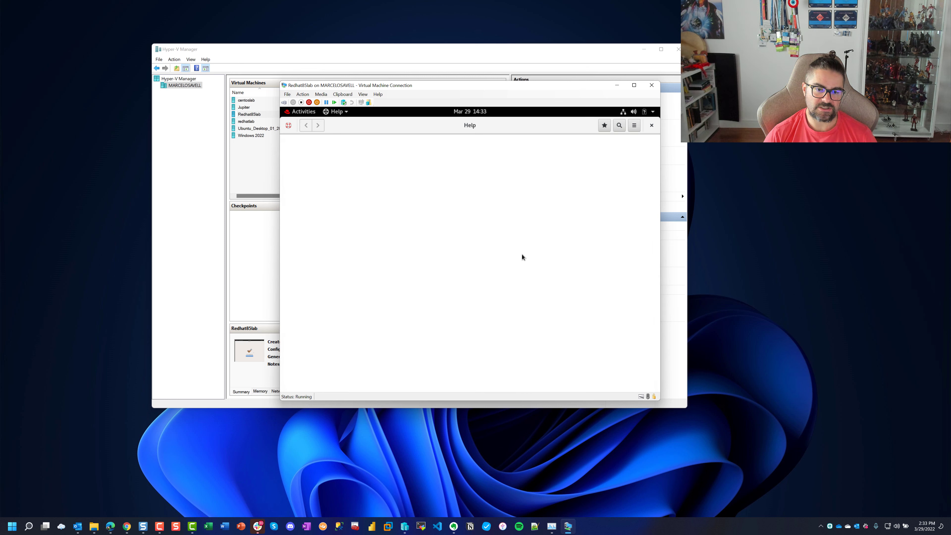
click(518, 221)
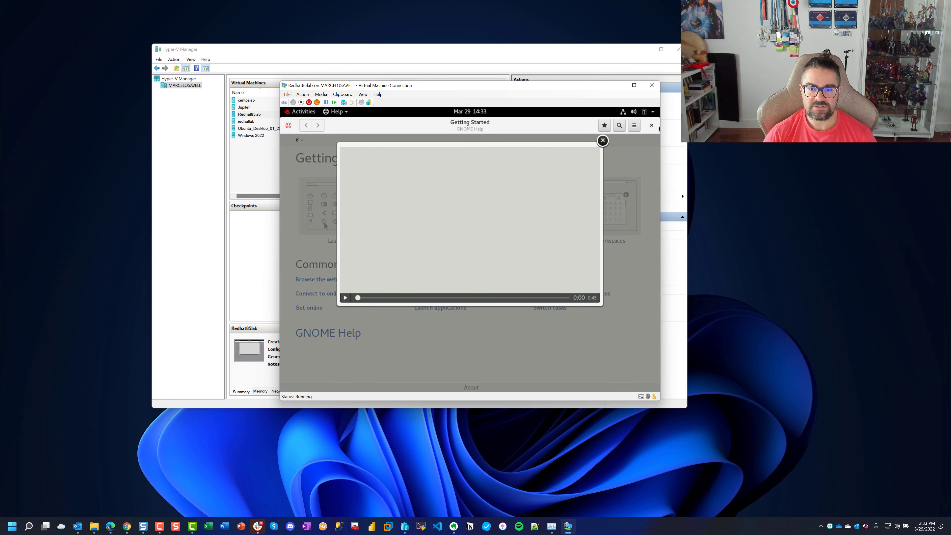
click(652, 125)
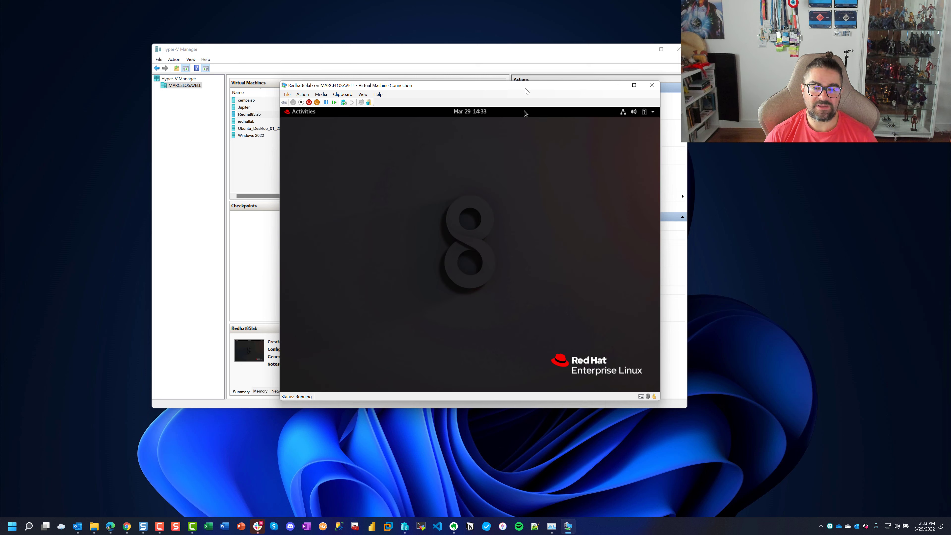
drag(525, 88, 589, 70)
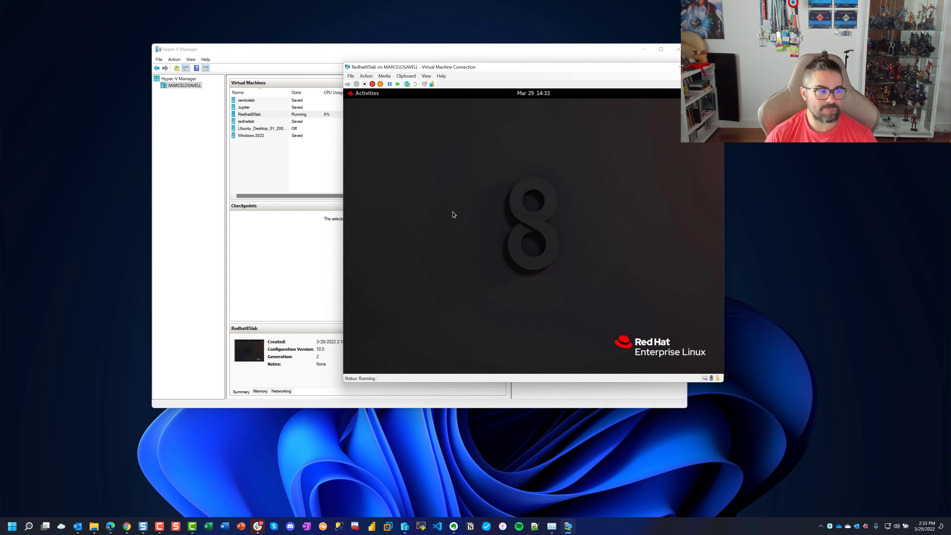
Open a Terminal from the Activities overview
right_click(504, 173)
click(483, 166)
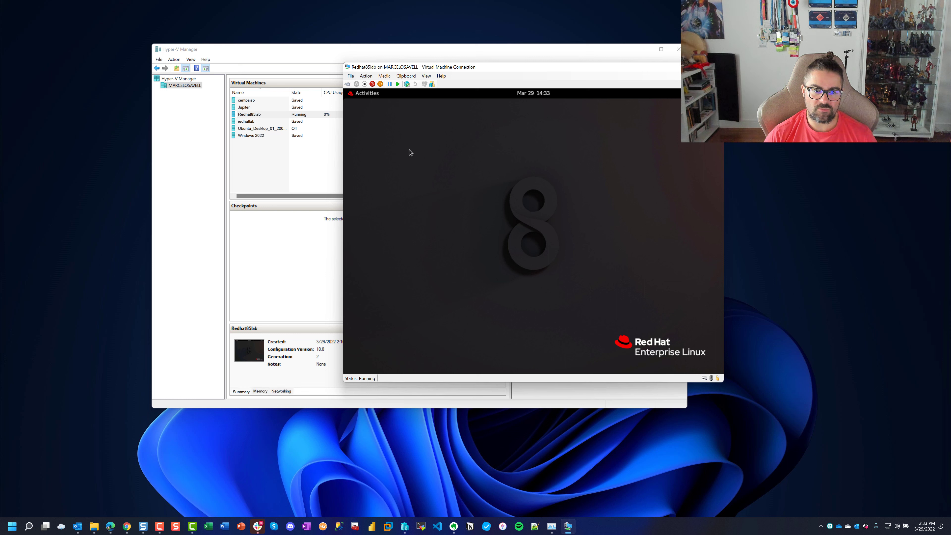
click(368, 96)
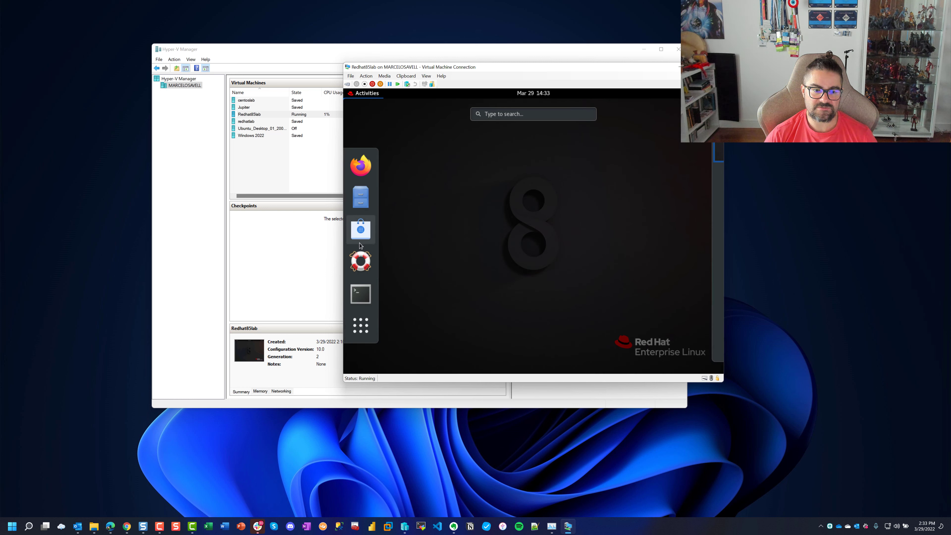
click(362, 292)
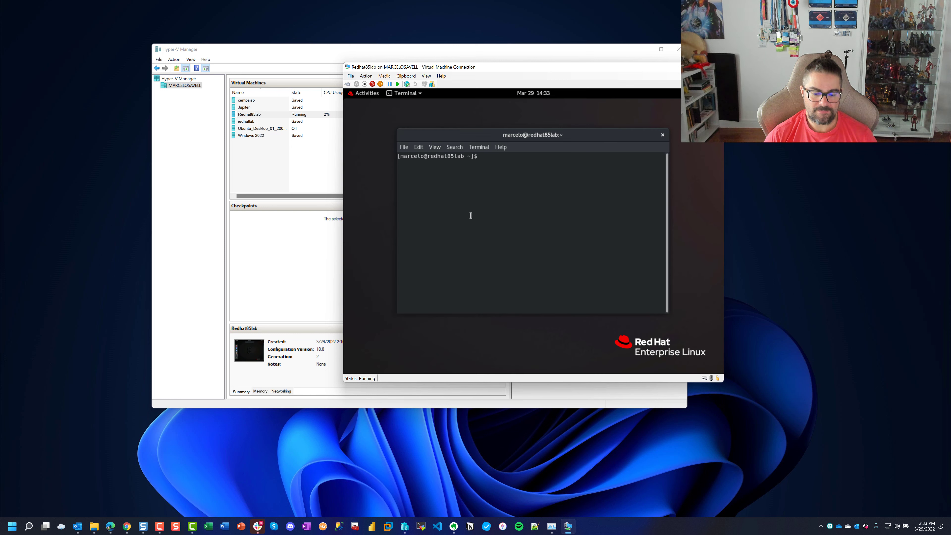
Run ifconfig to show eth0's address 192.168.0.59
text(ifconfog)
key(Return)
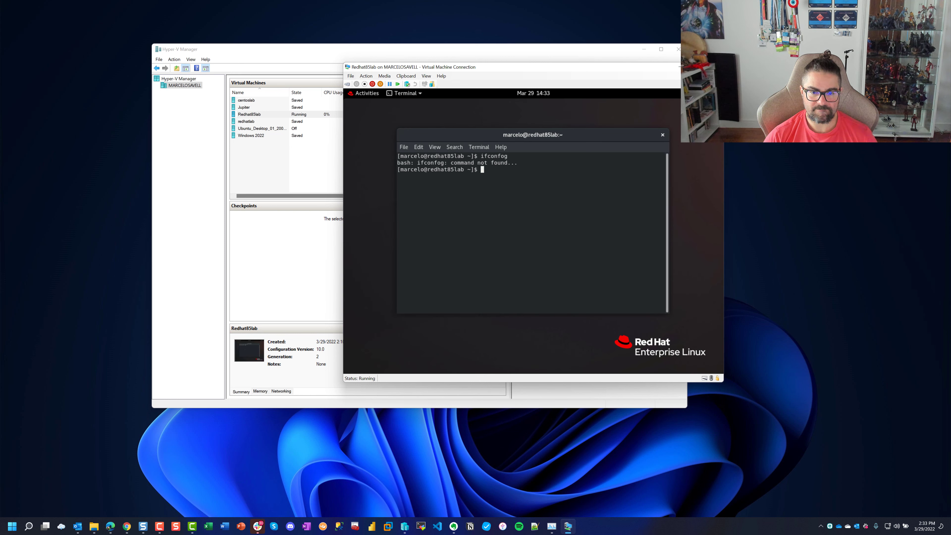
text(ifconfig)
key(Return)
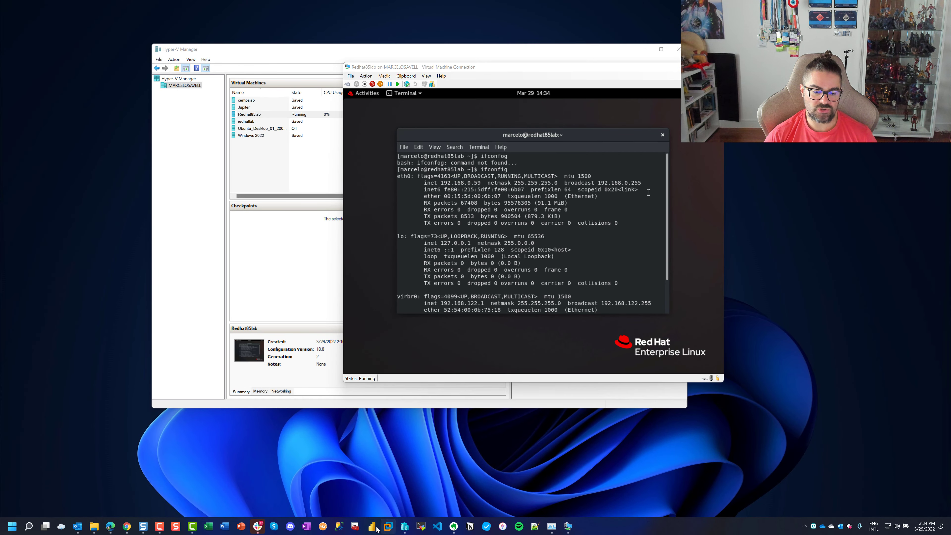
click(420, 526)
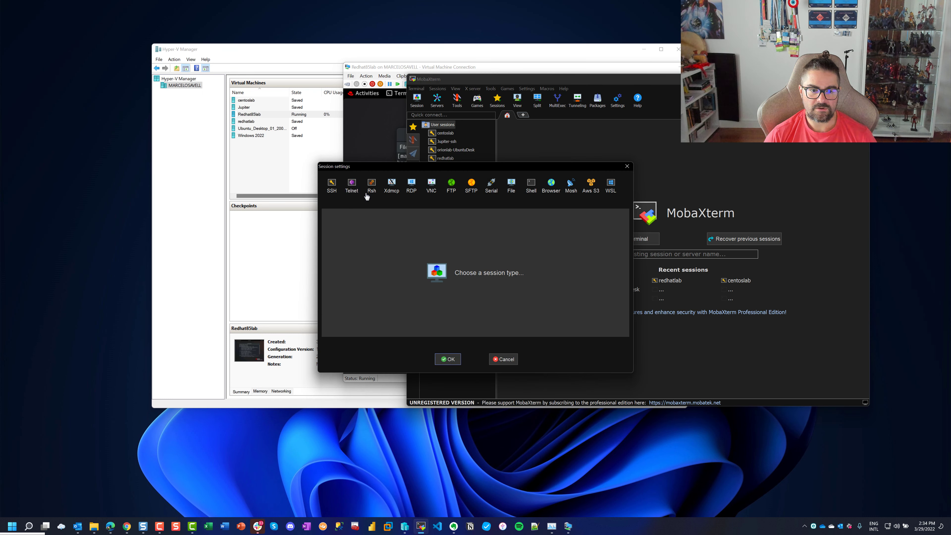
Create and start an SSH session to remote host 192.168.0.59 on port 22
click(332, 186)
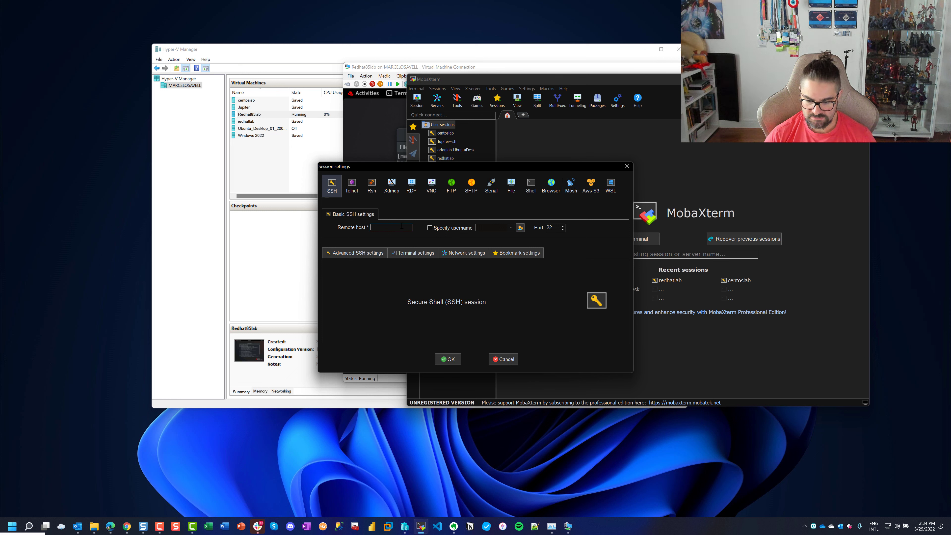
key(Num_Lock)
text(192.168)
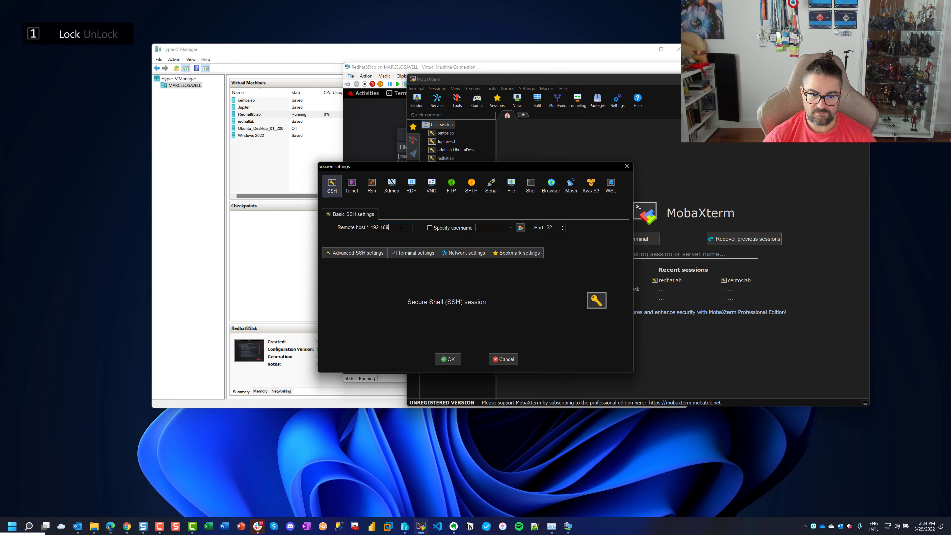
text(.0.59)
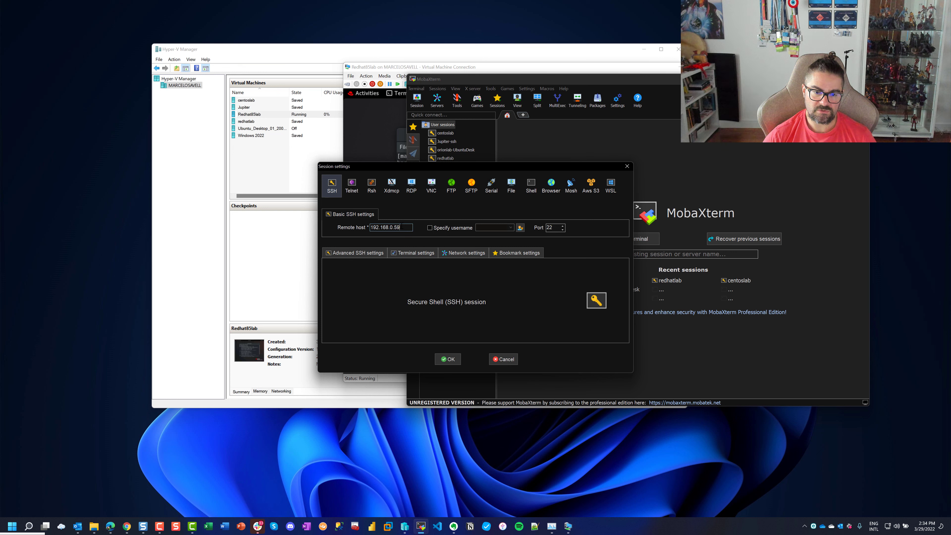
click(521, 227)
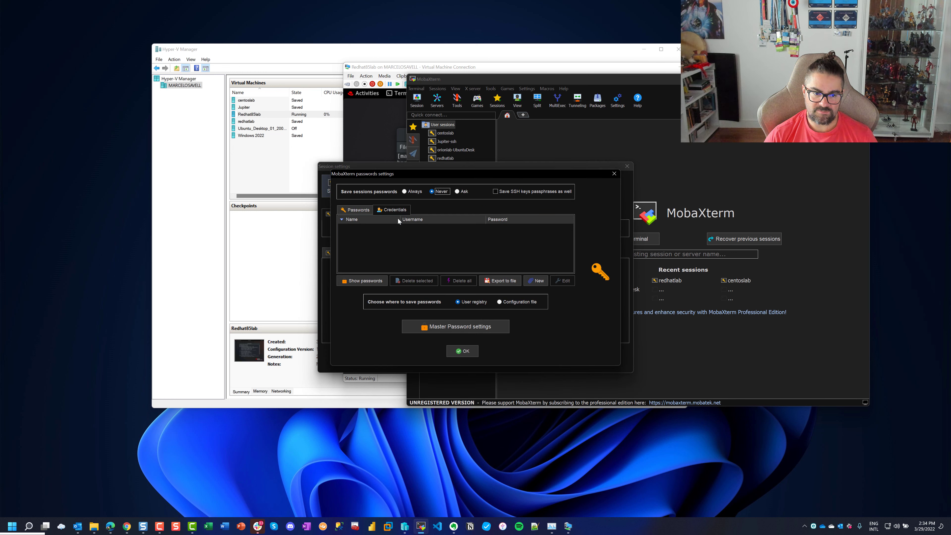
click(614, 174)
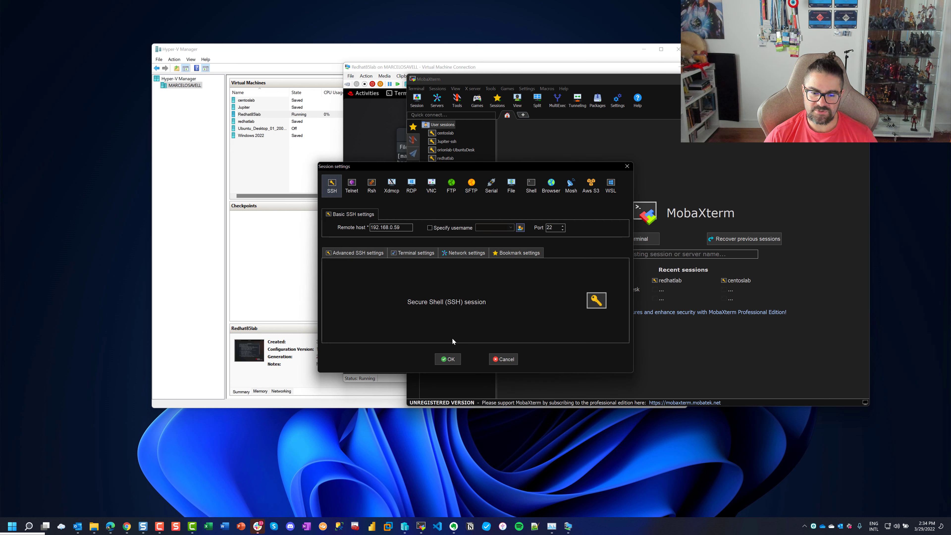
click(458, 360)
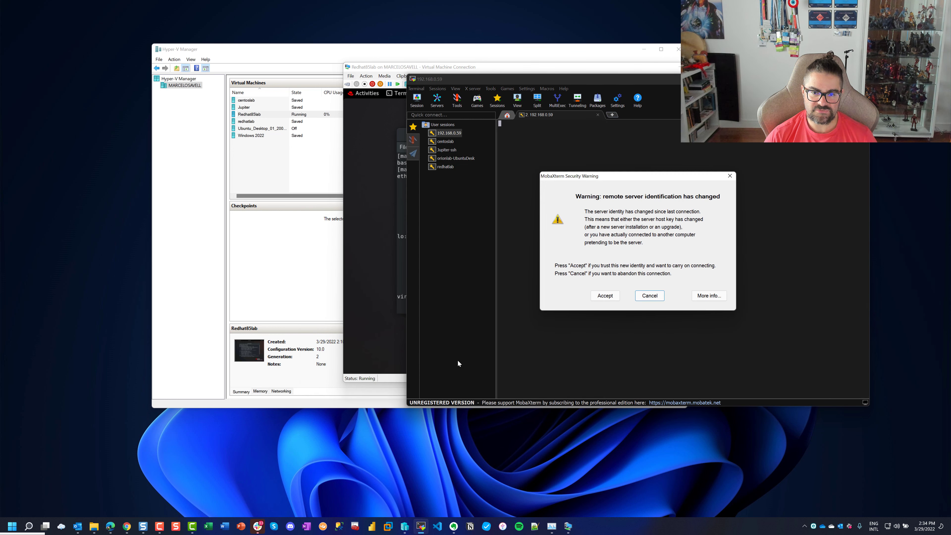
Accept the changed server identity, log in with the user name and password, and enlarge the window
click(604, 296)
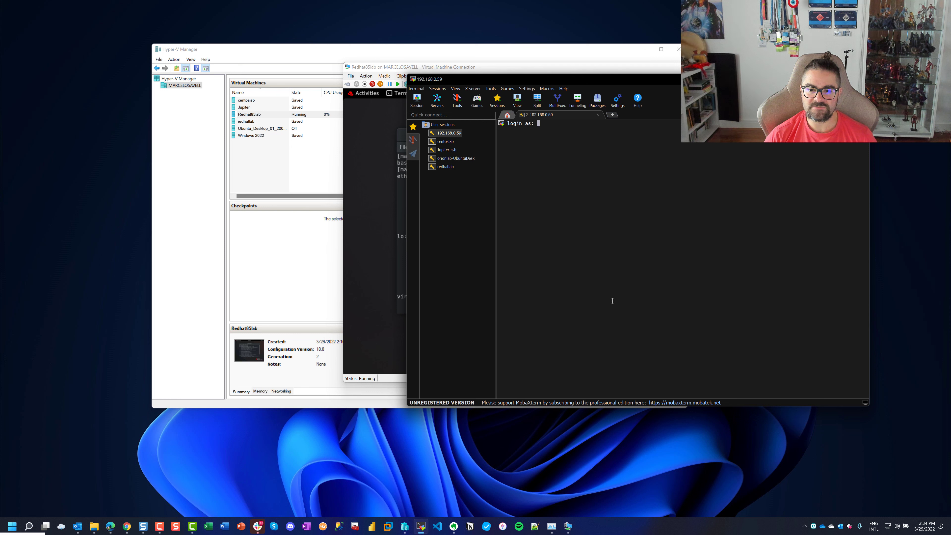
text(marce)
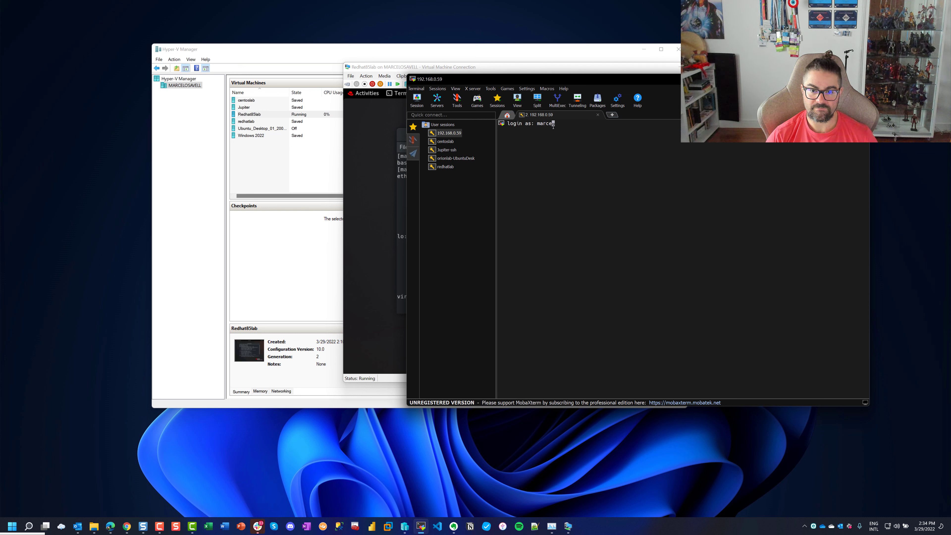
text(lo)
key(Return)
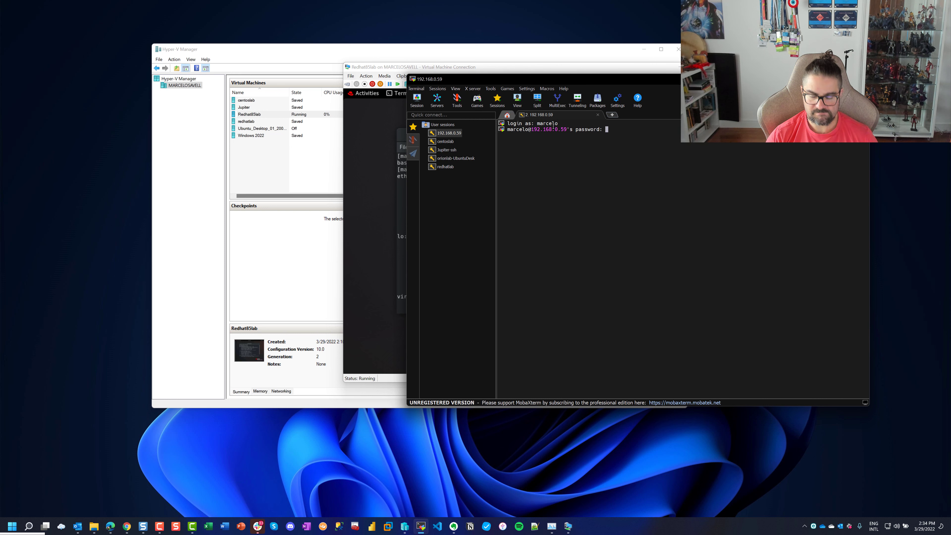
key(Return)
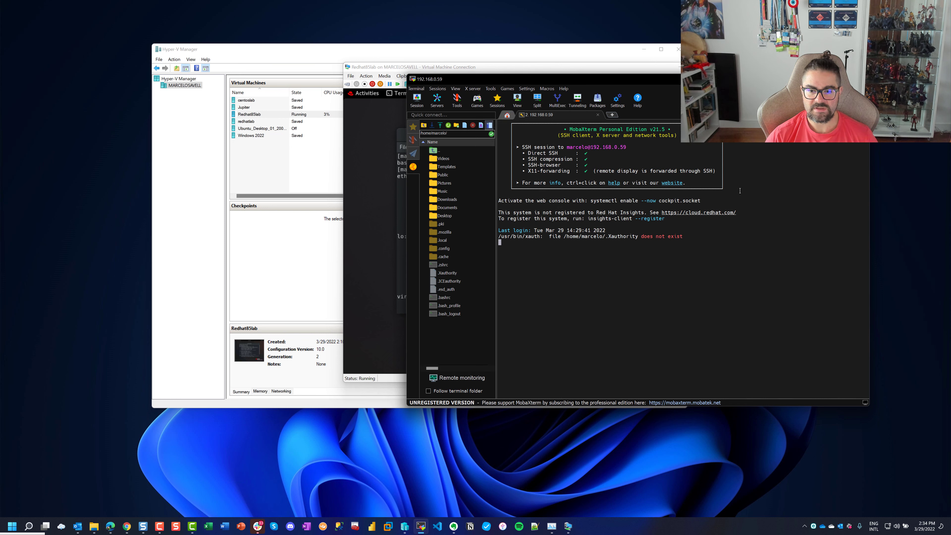
drag(650, 82, 489, 65)
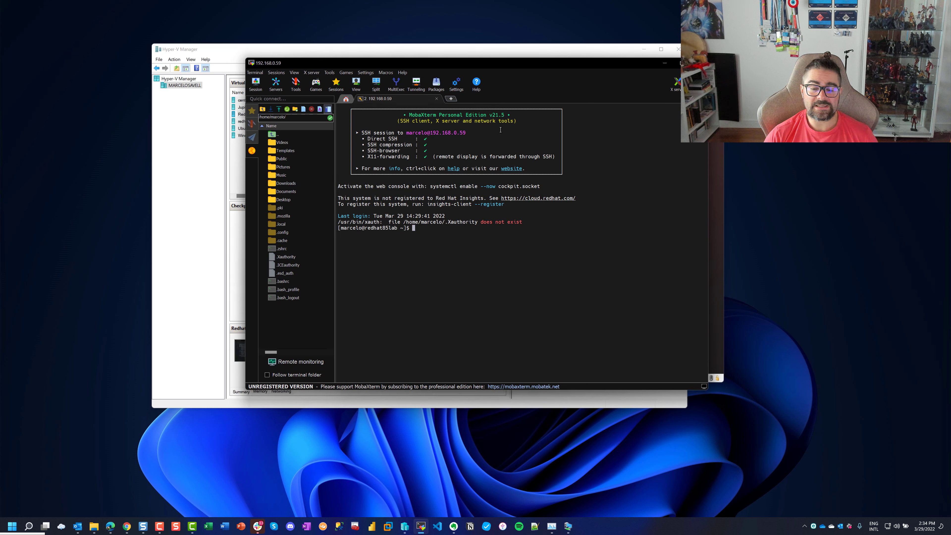
drag(707, 390, 804, 442)
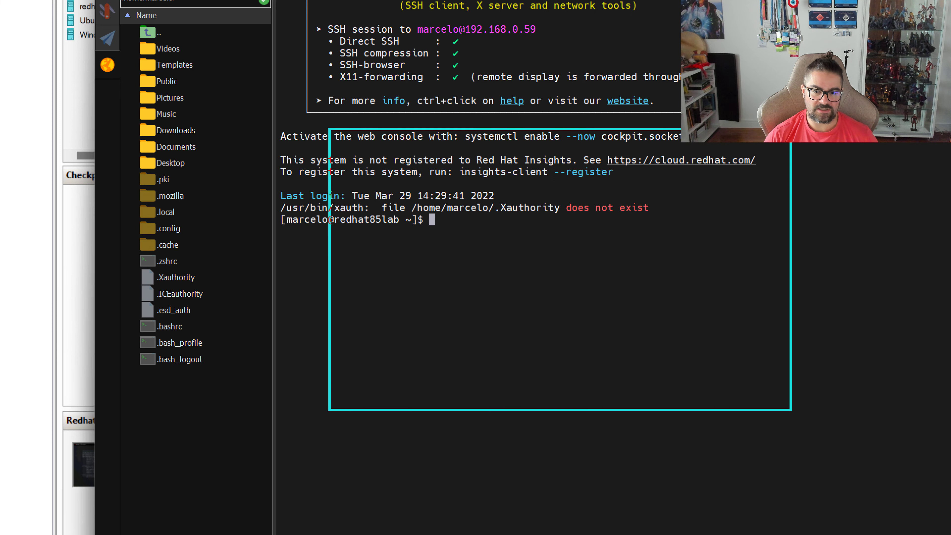
drag(429, 220, 486, 225)
drag(443, 239, 517, 245)
drag(489, 244, 507, 237)
drag(419, 258, 469, 262)
drag(504, 263, 534, 262)
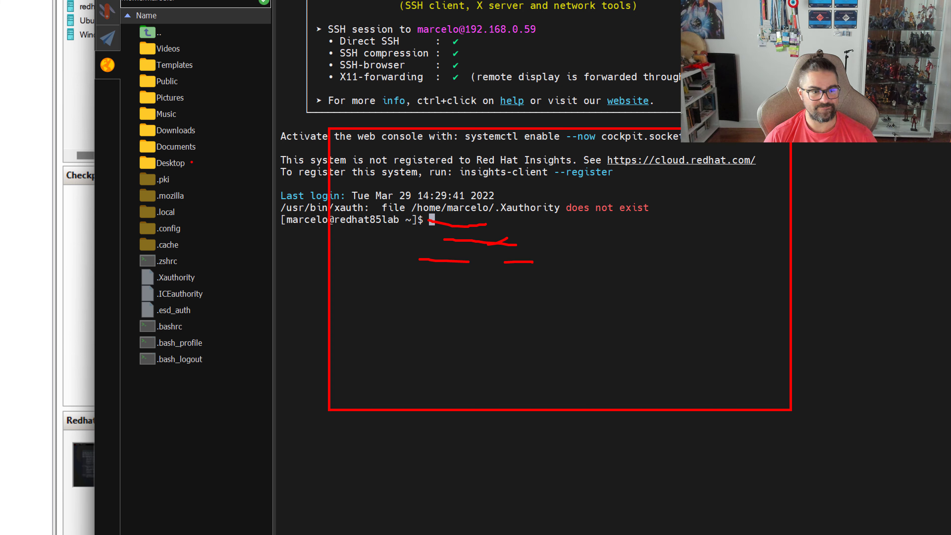
drag(71, 15, 280, 425)
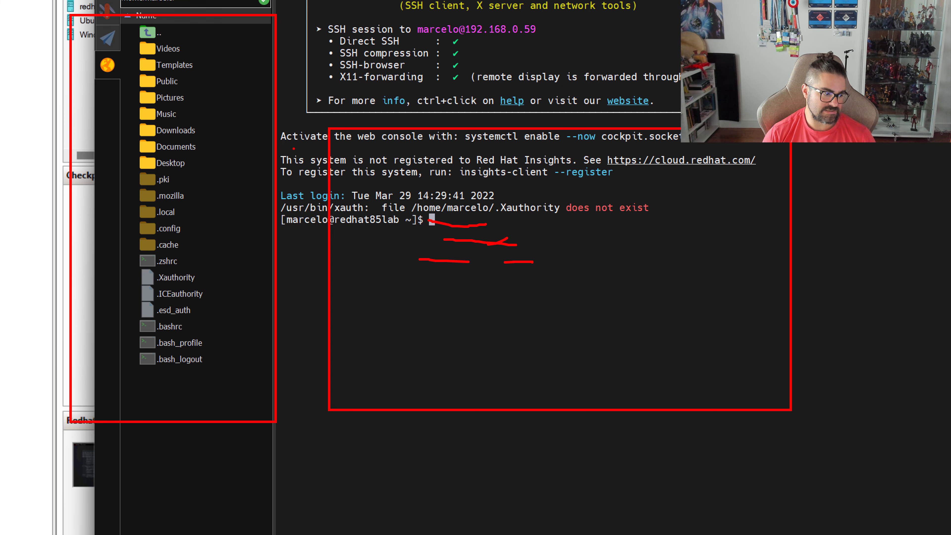
key(Escape)
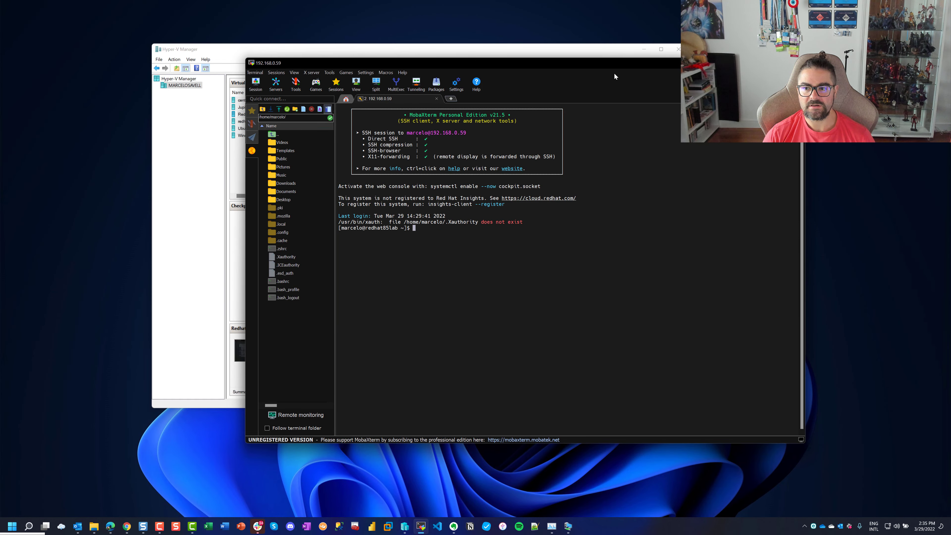
drag(615, 71, 616, 74)
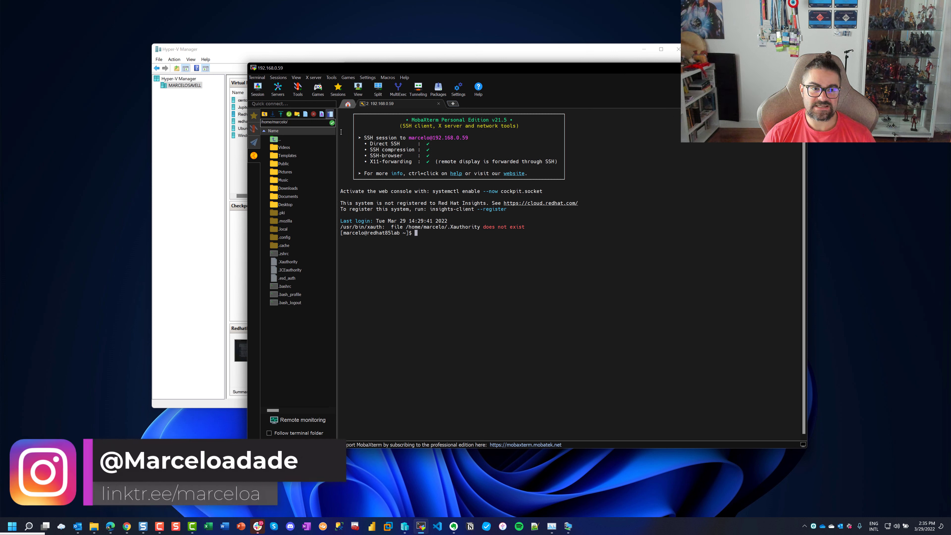